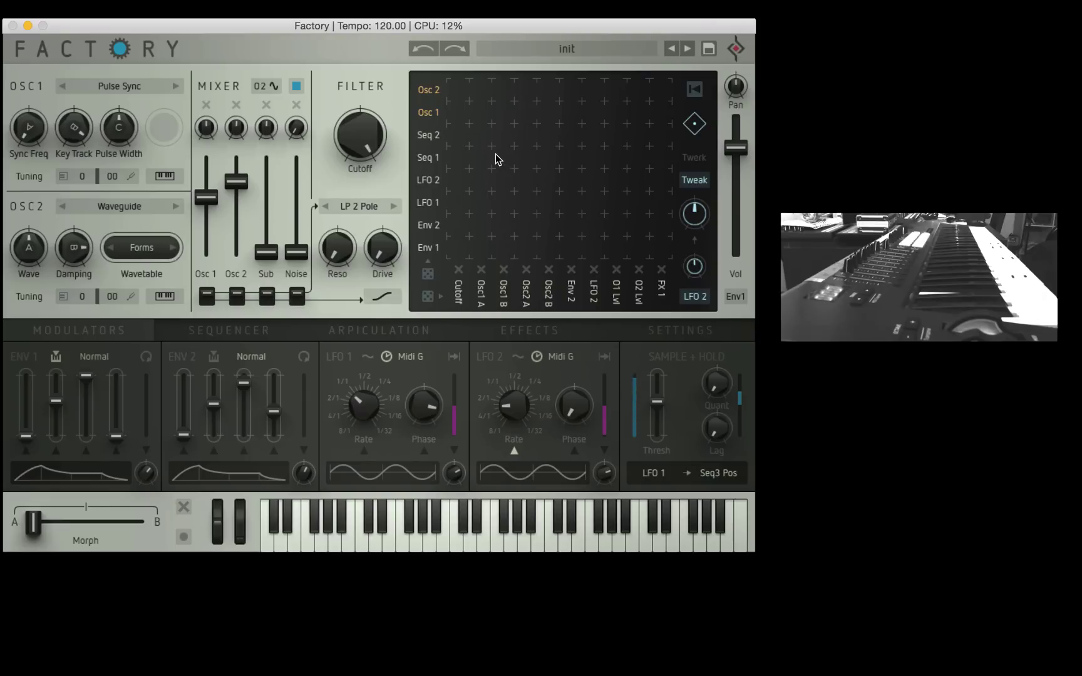
Make Oscillator 1 the source of the top mod-matrix row.
{"action": "left_click", "coordinate": [429, 119]}
{"action": "left_click", "coordinate": [428, 119]}
{"action": "left_click", "coordinate": [429, 119]}
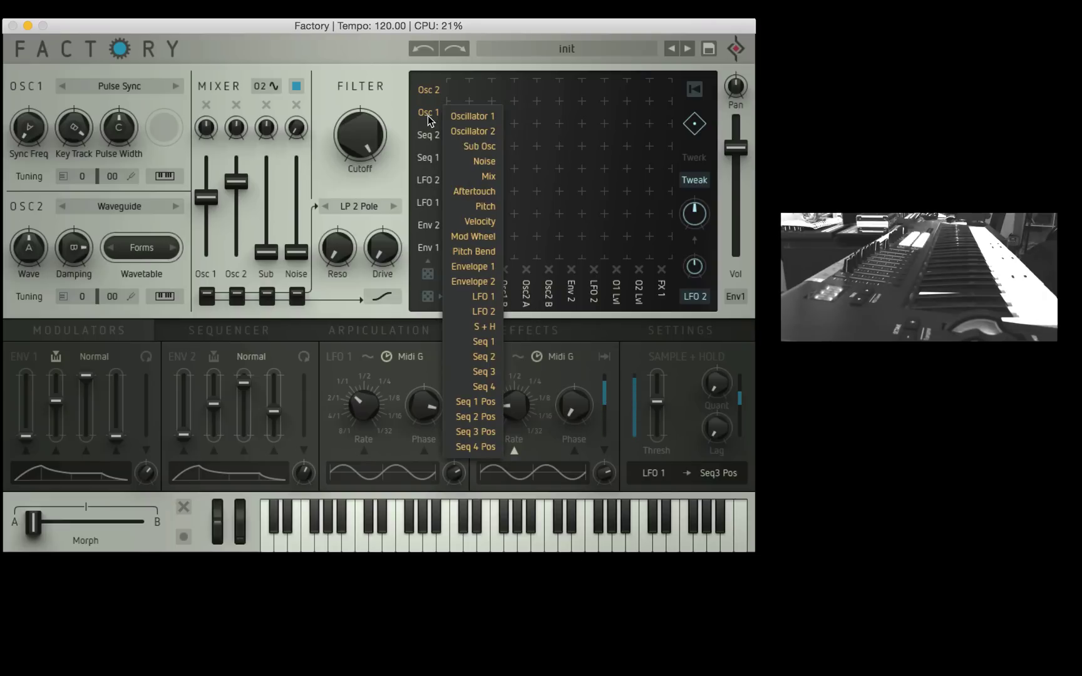
{"action": "left_click", "coordinate": [430, 119]}
{"action": "left_click", "coordinate": [429, 93]}
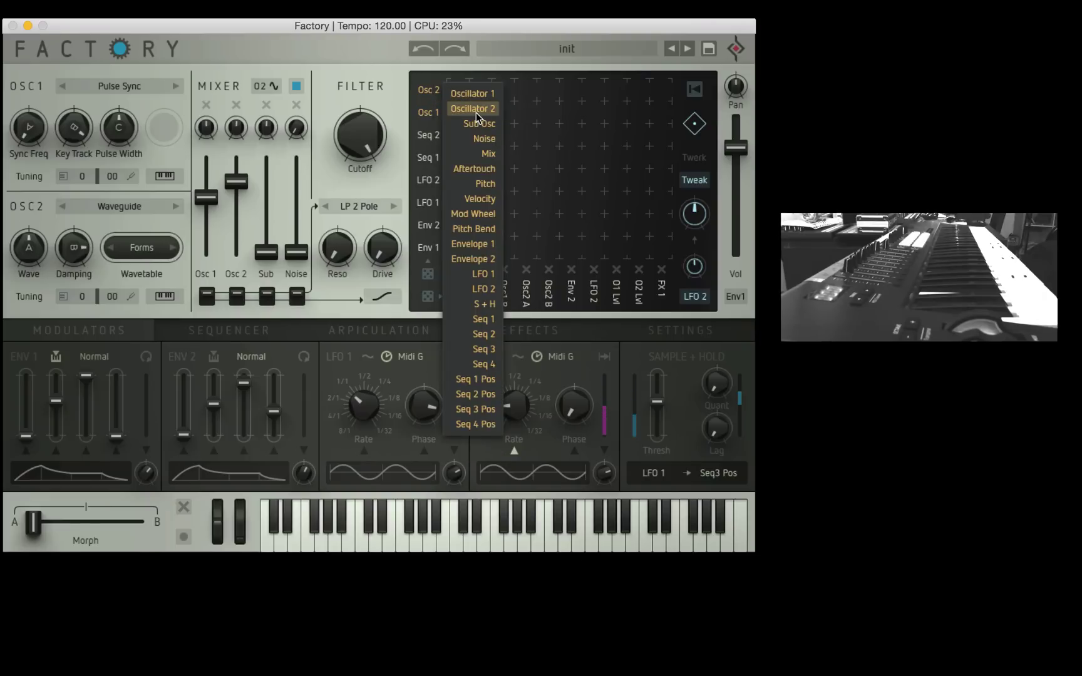
{"action": "left_click", "coordinate": [472, 93]}
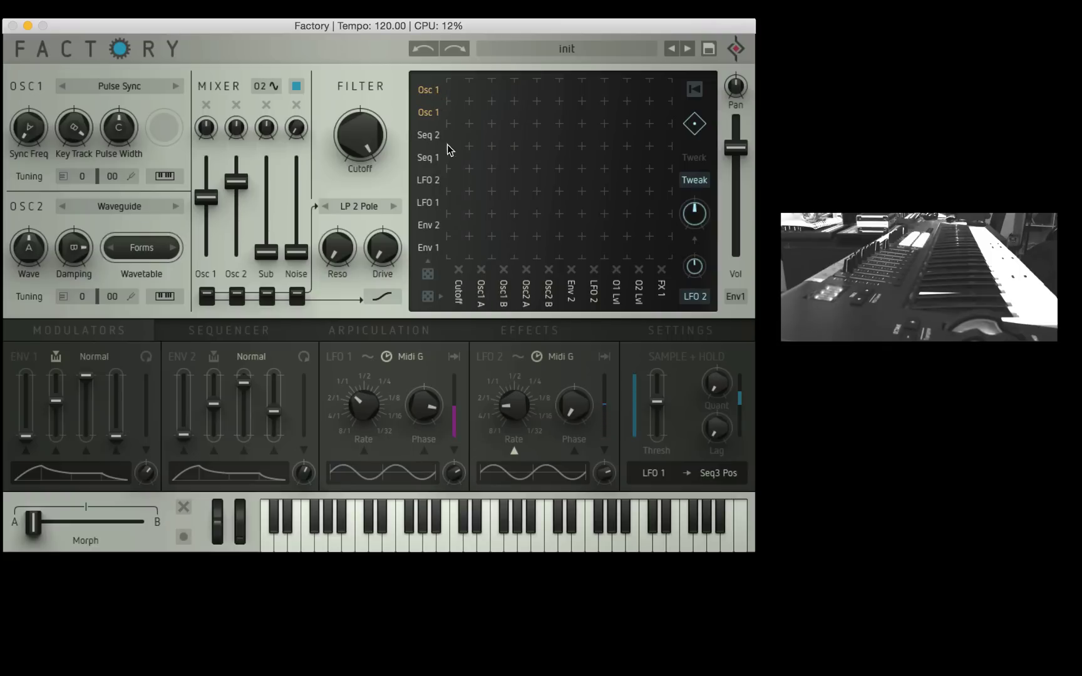
Check the matrix mode list, keeping Tweak, and look over the LFO 2 source choices.
{"action": "left_click", "coordinate": [696, 180]}
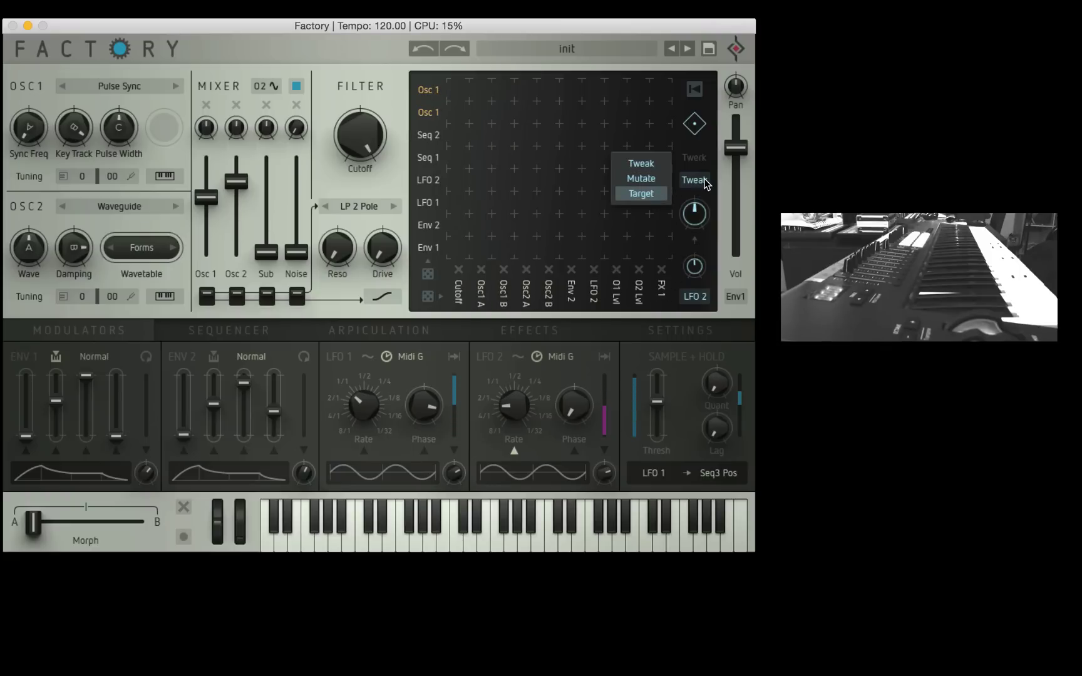
{"action": "left_click", "coordinate": [699, 182]}
{"action": "left_click", "coordinate": [696, 298]}
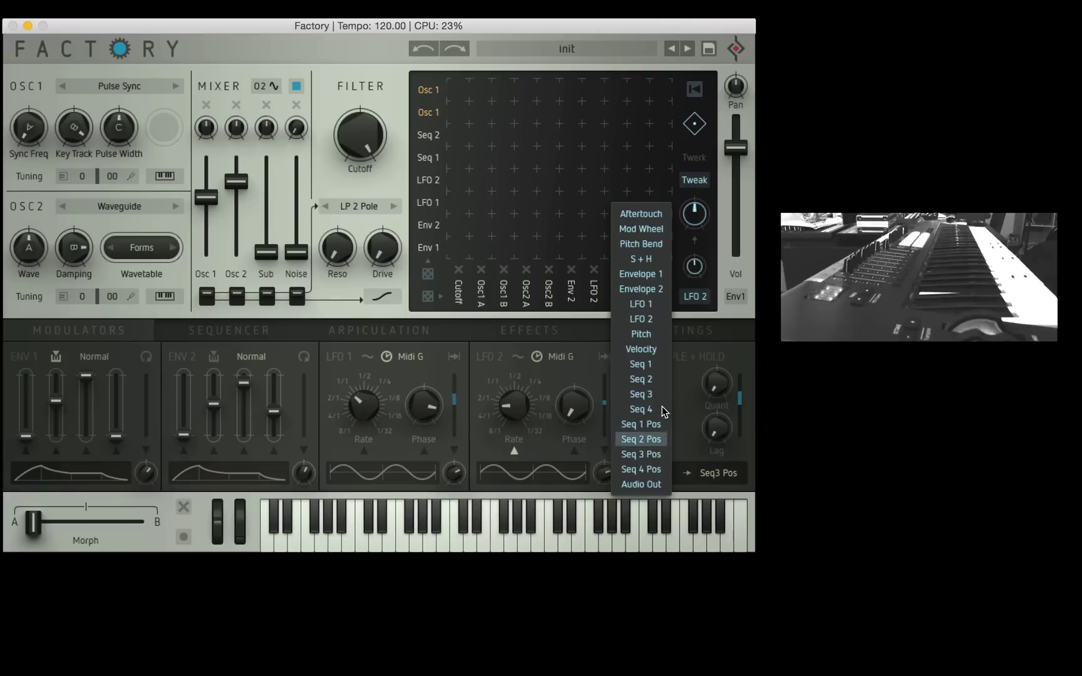
Raise Oscillator 1 to full mixer level and pull Oscillator 2 down to silence.
{"action": "left_click", "coordinate": [318, 48]}
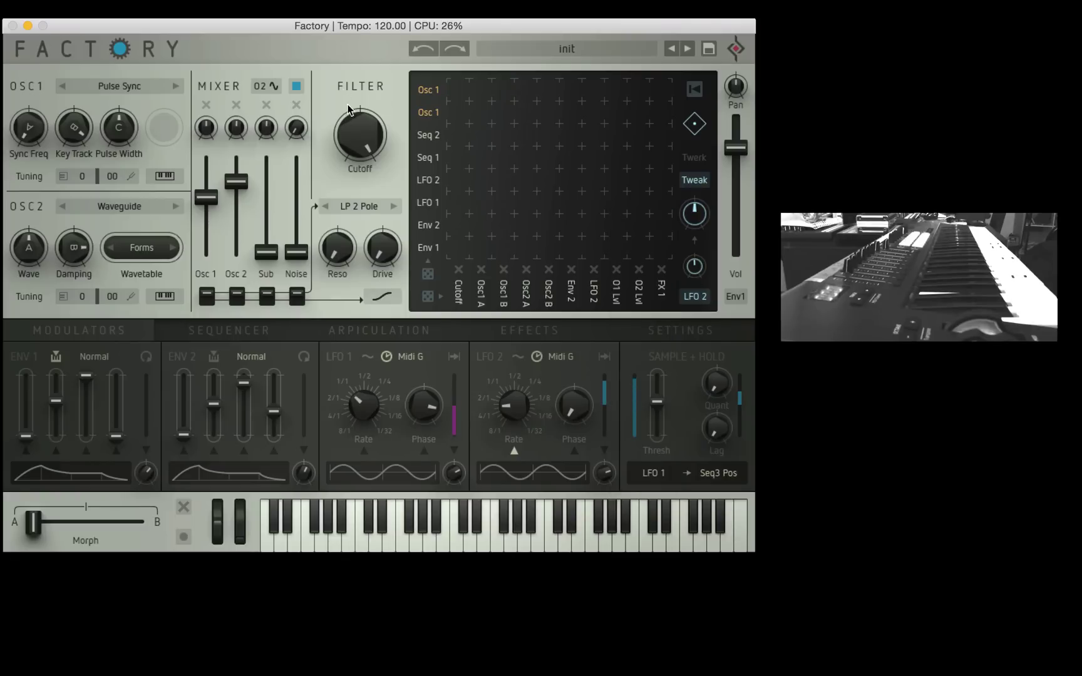
{"action": "left_click_drag", "start_coordinate": [208, 204], "coordinate": [208, 113]}
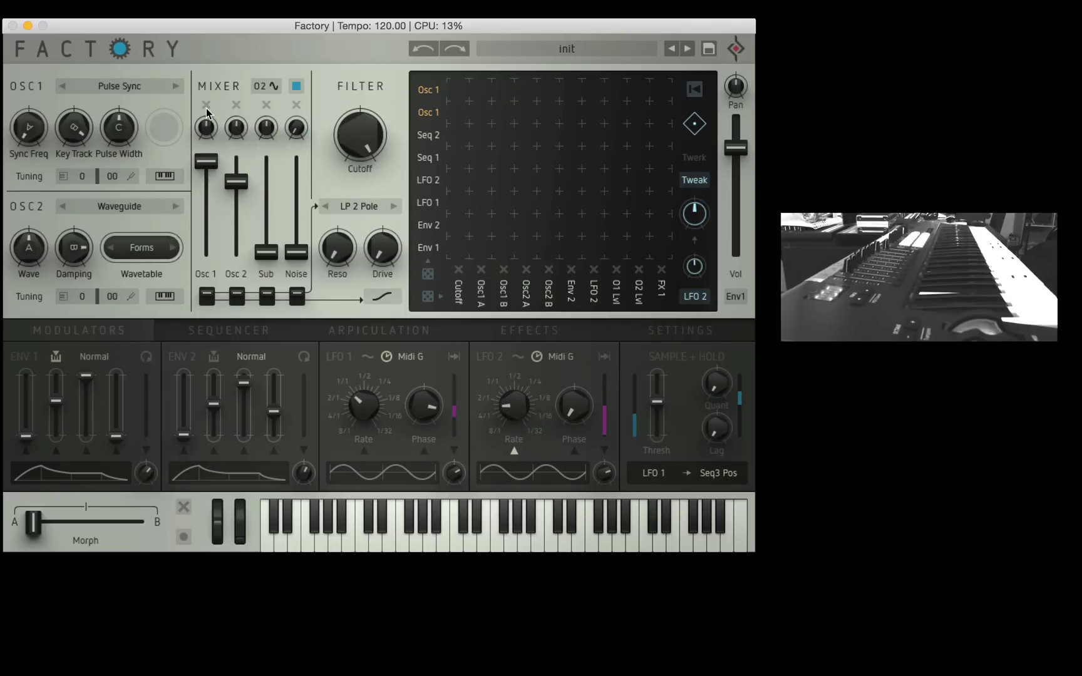
{"action": "left_click_drag", "start_coordinate": [234, 185], "coordinate": [242, 321]}
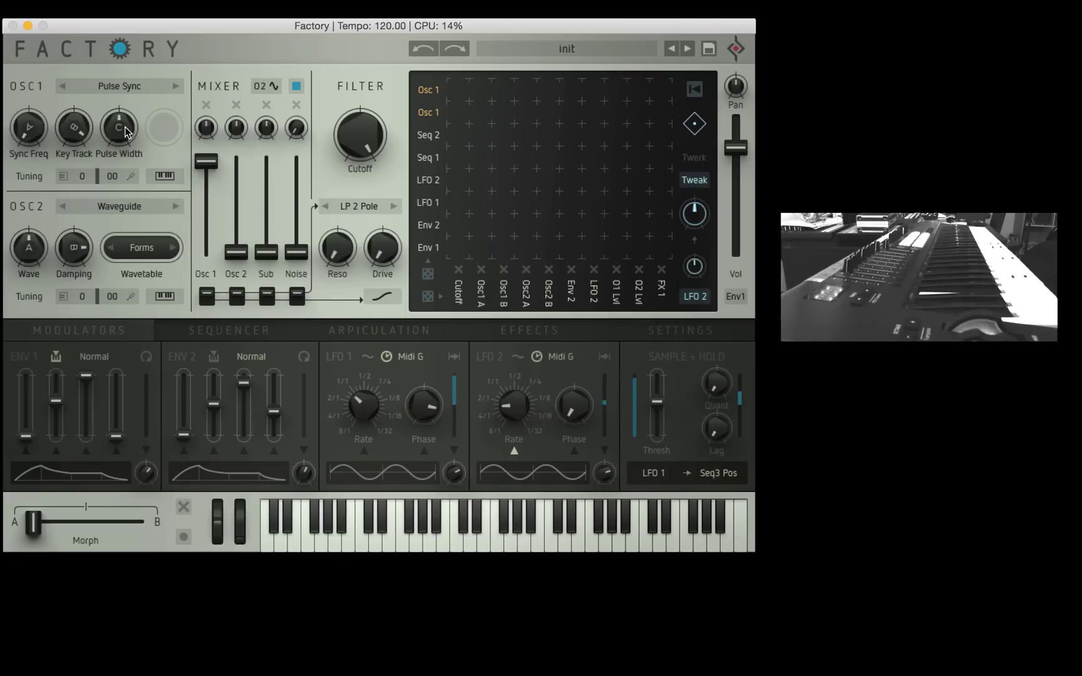
Switch Oscillator 1 to Wavetable PWM and load the Sine > Sine Oct wavetable.
{"action": "left_click", "coordinate": [125, 85]}
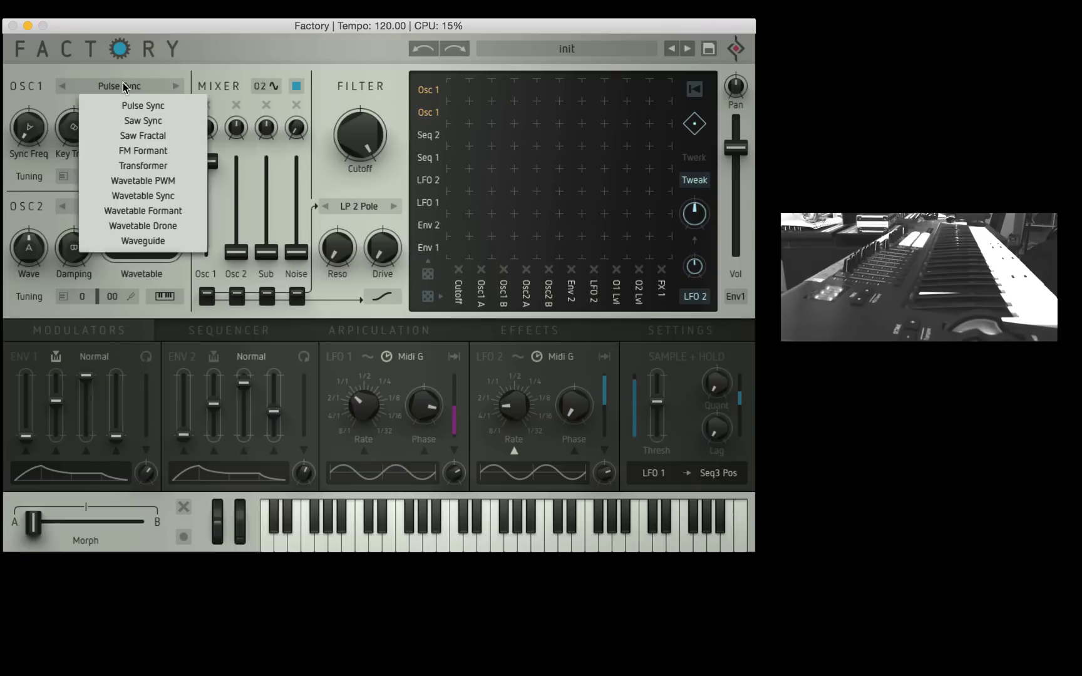
{"action": "left_click", "coordinate": [167, 181]}
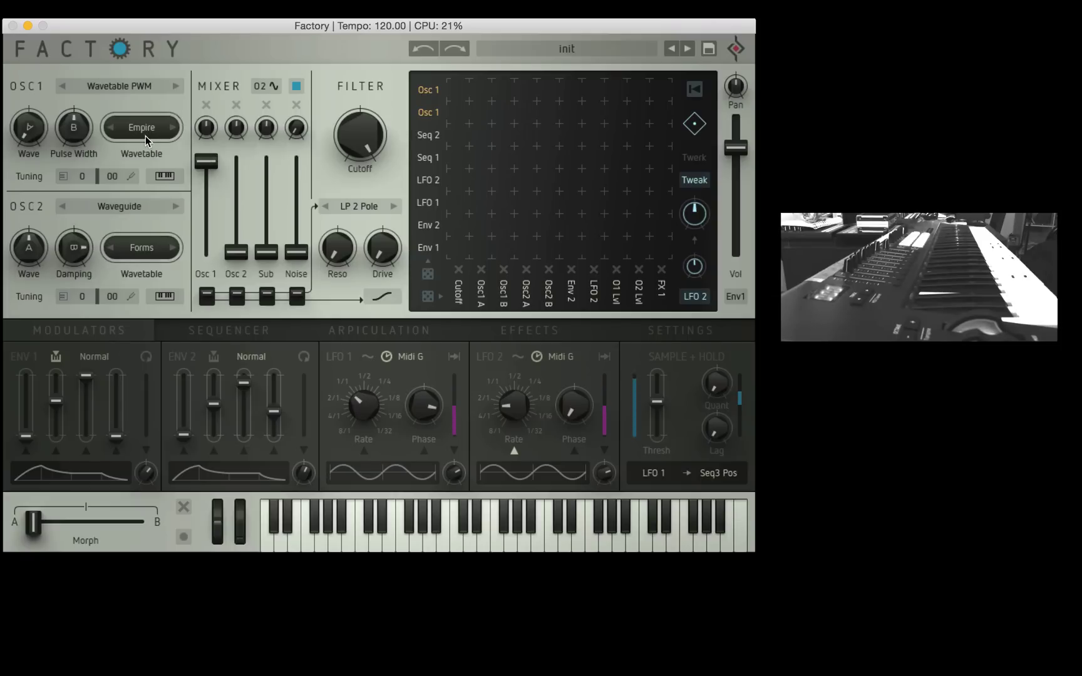
{"action": "left_click", "coordinate": [145, 133]}
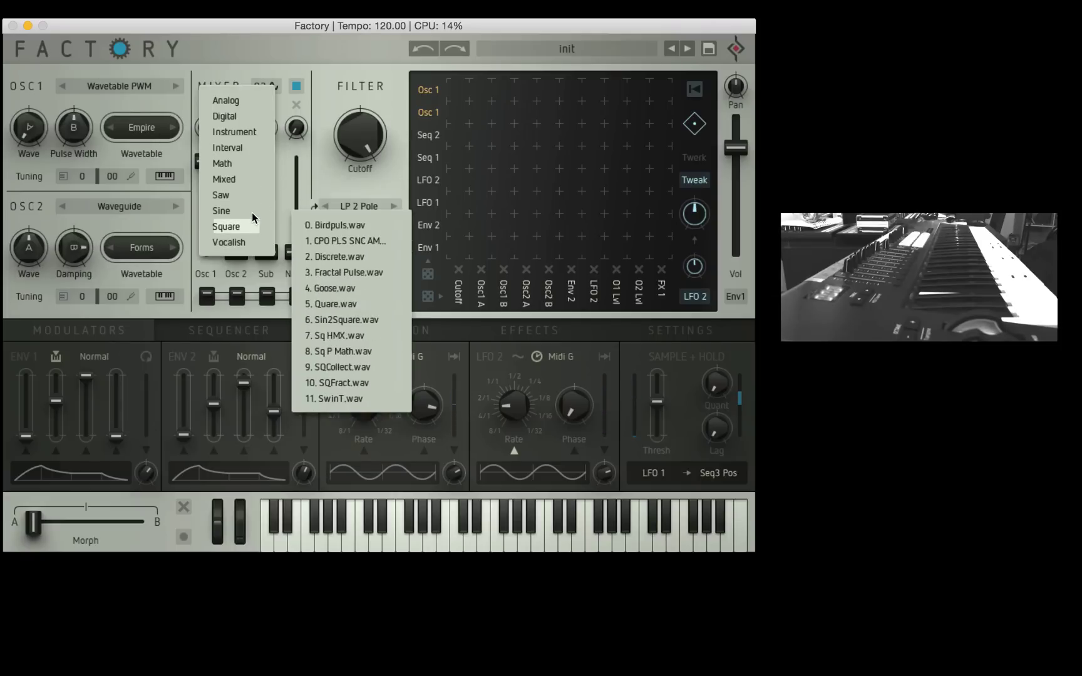
{"action": "mouse_move", "coordinate": [237, 211]}
{"action": "left_click", "coordinate": [346, 305]}
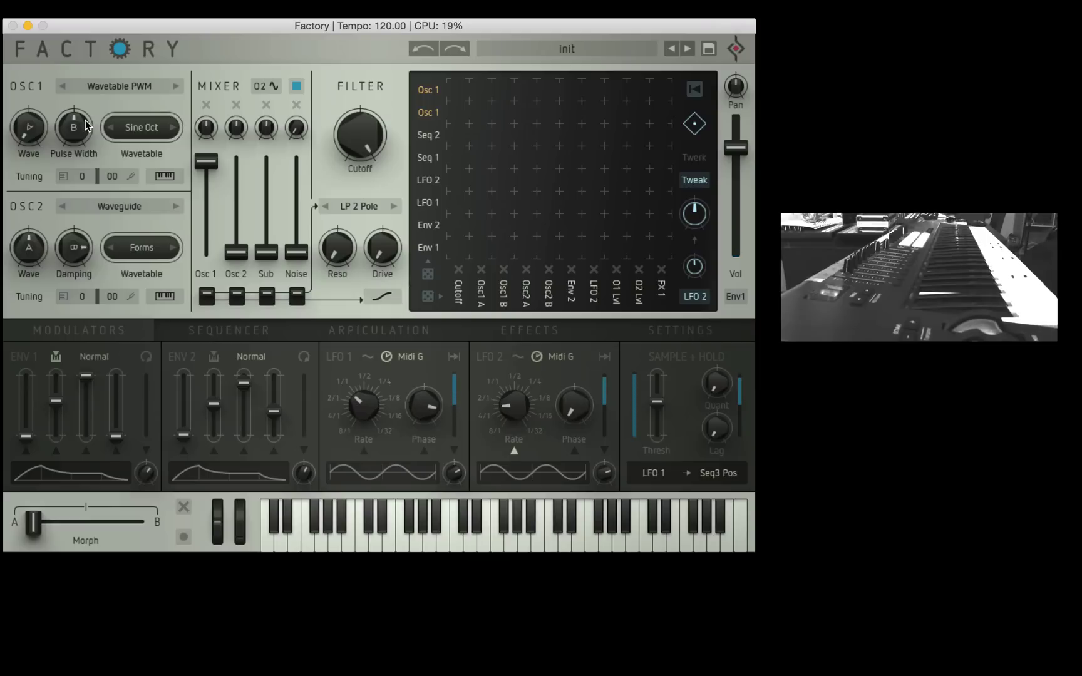
Set Oscillator 2 to the Wavetable PWM model with the Sine > Sine Oct wavetable.
{"action": "left_click", "coordinate": [117, 207]}
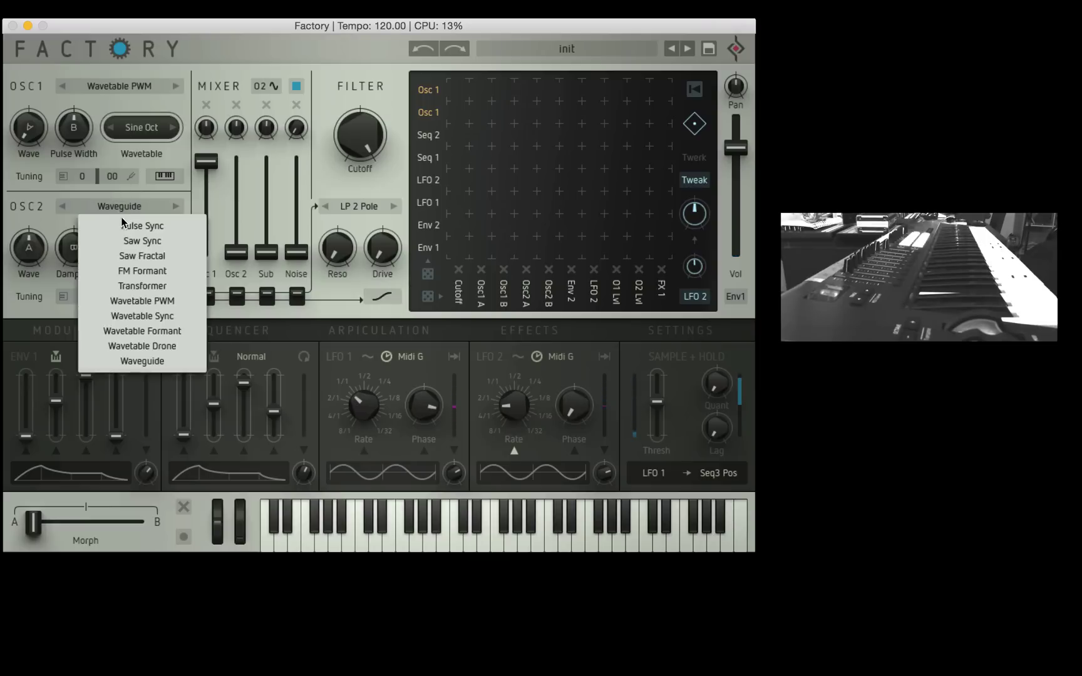
{"action": "left_click", "coordinate": [151, 300]}
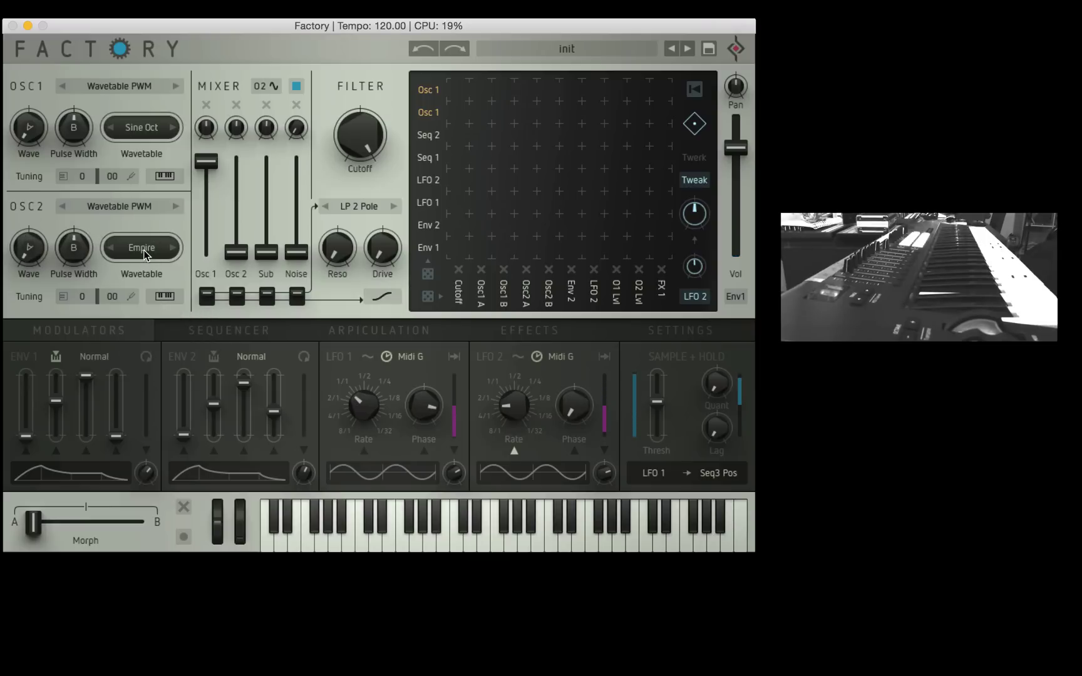
{"action": "left_click", "coordinate": [144, 251]}
{"action": "mouse_move", "coordinate": [236, 325]}
{"action": "left_click", "coordinate": [332, 375]}
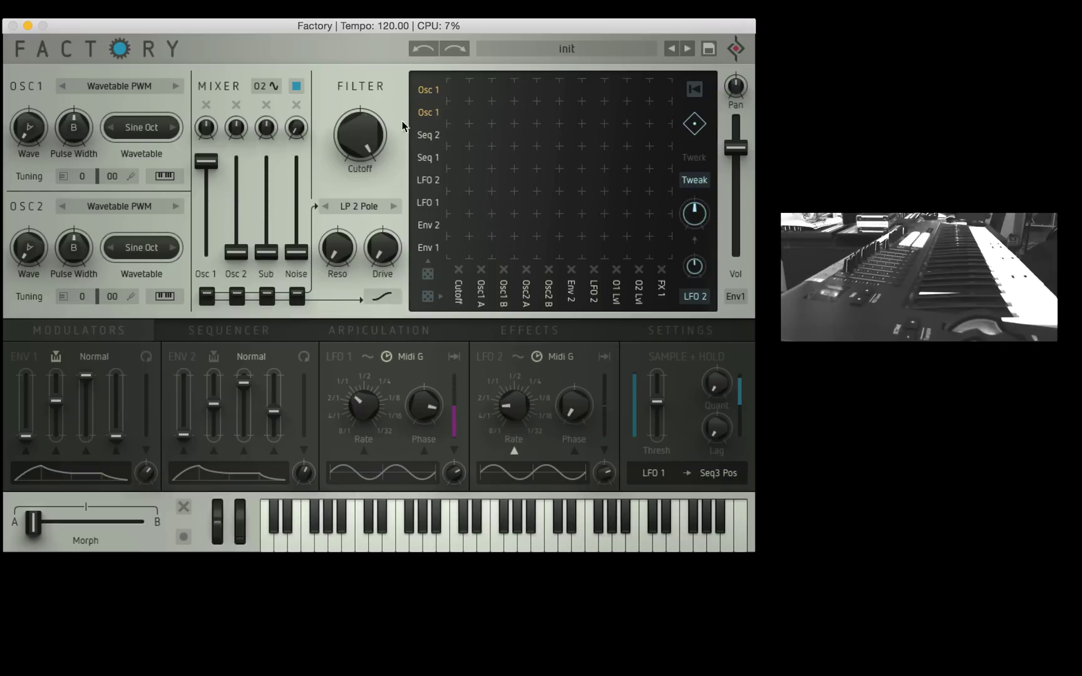
Set the top row source to Osc 2 and the first column to Pitch 1, then add a small routing.
{"action": "left_click", "coordinate": [429, 92]}
{"action": "left_click", "coordinate": [474, 110]}
{"action": "left_click", "coordinate": [459, 293]}
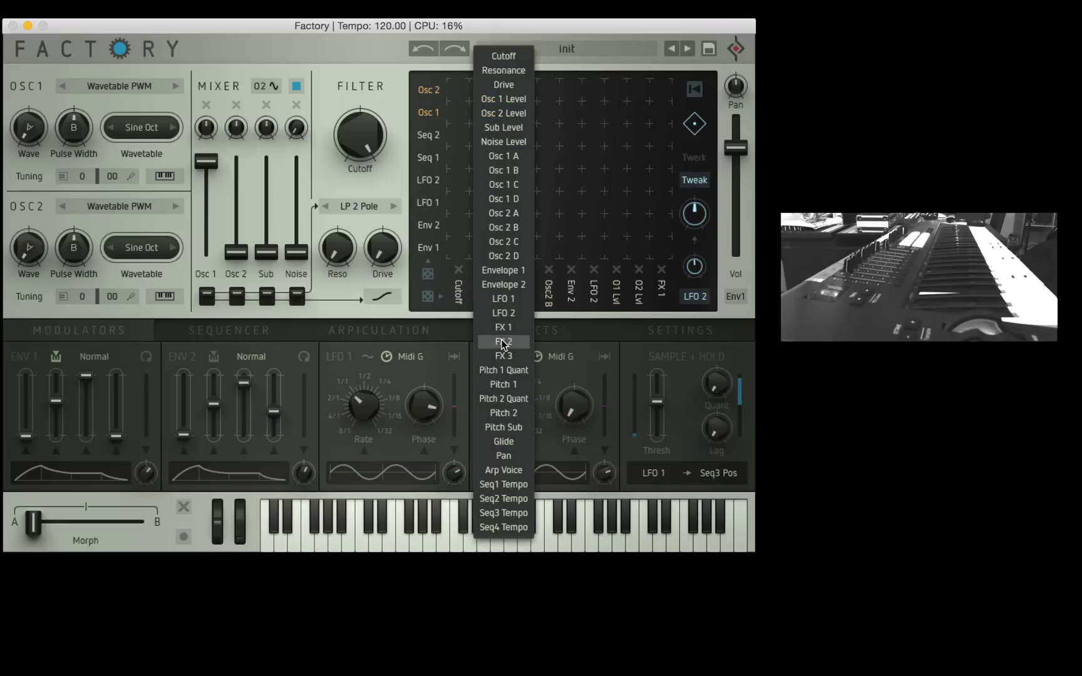
{"action": "left_click", "coordinate": [504, 384]}
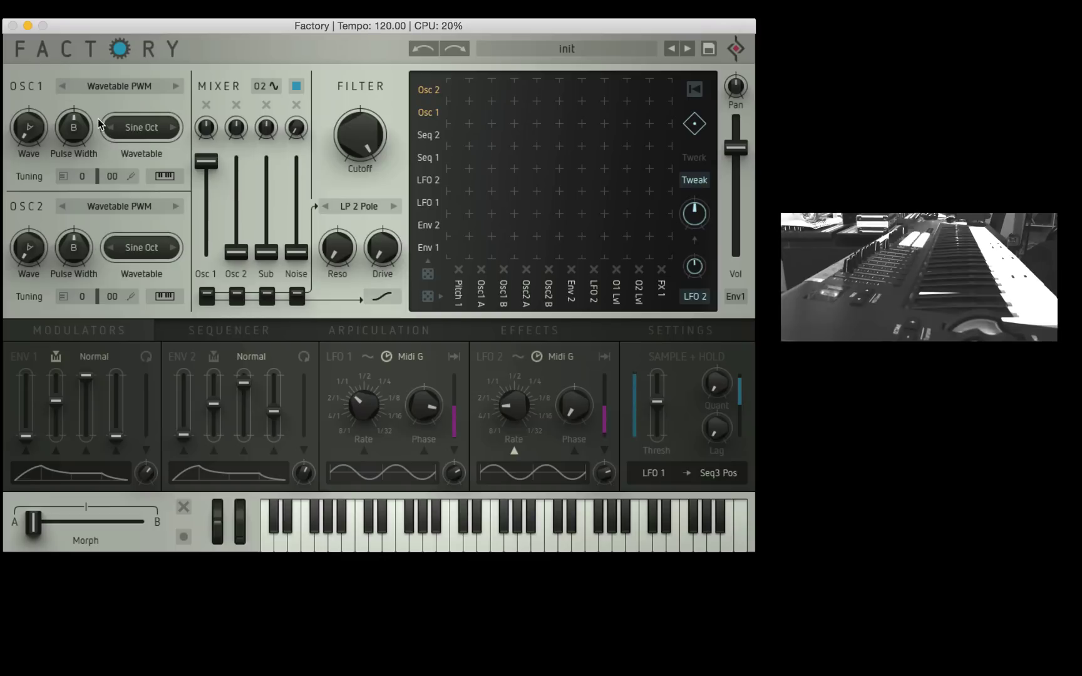
{"action": "left_click", "coordinate": [459, 89]}
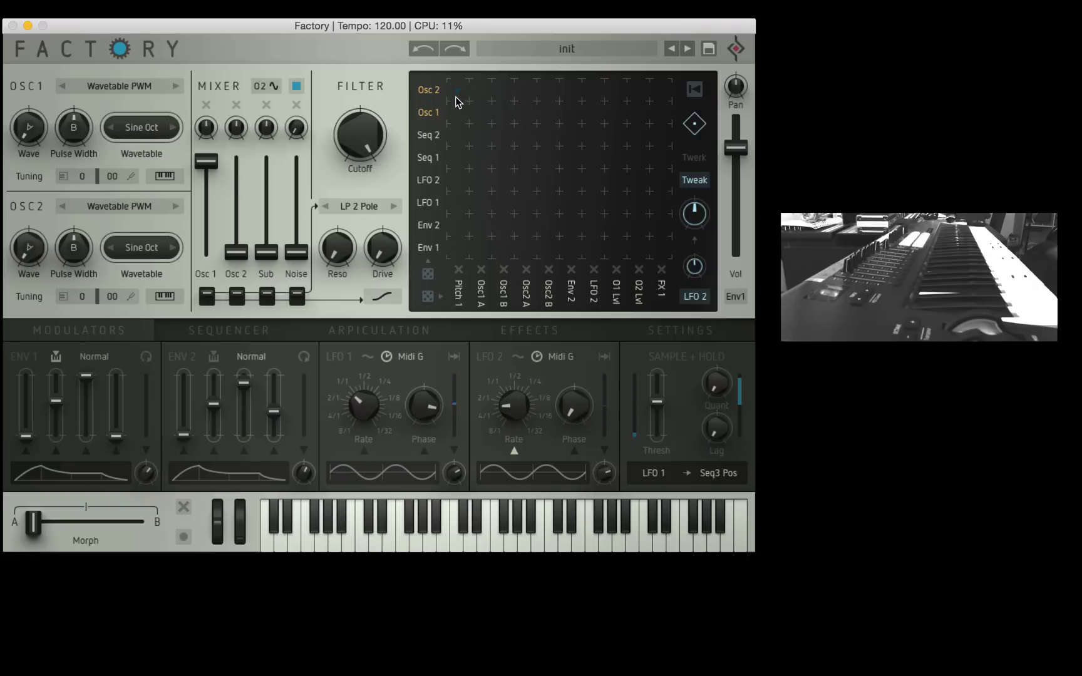
{"action": "mouse_move", "coordinate": [458, 91]}
{"action": "left_mouse_down"}
{"action": "mouse_move", "coordinate": [463, 65]}
{"action": "mouse_move", "coordinate": [464, 103]}
{"action": "left_mouse_up"}
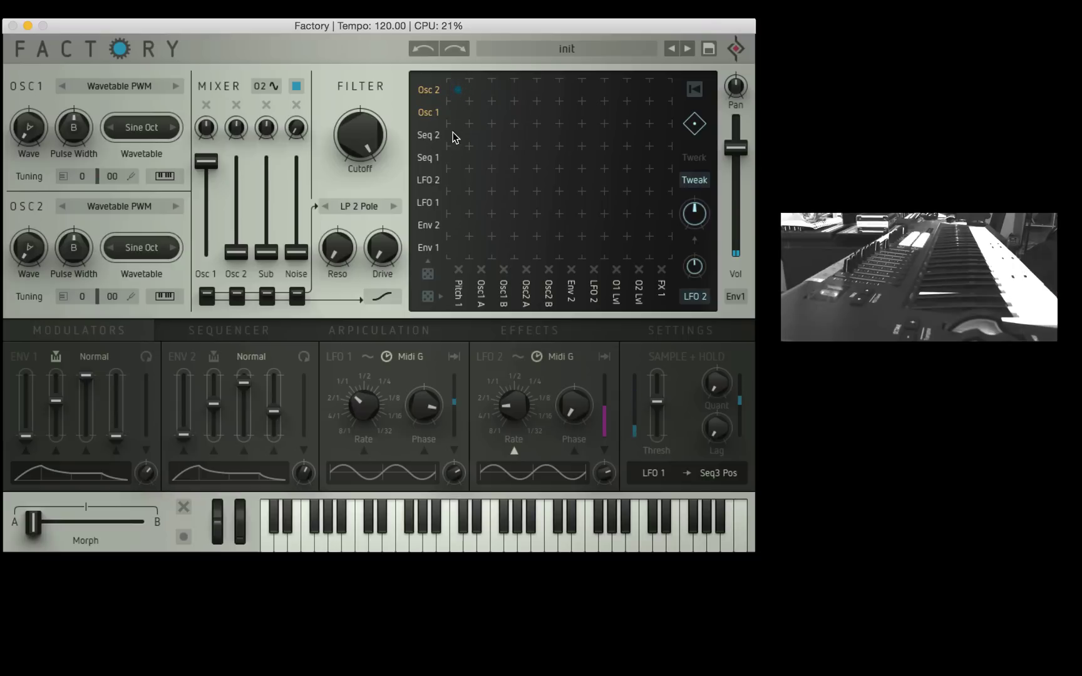
Enable the Spring Reverb with some wet mix and raise the Osc 2 to Pitch 1 amount.
{"action": "left_click", "coordinate": [514, 333]}
{"action": "left_click", "coordinate": [488, 358]}
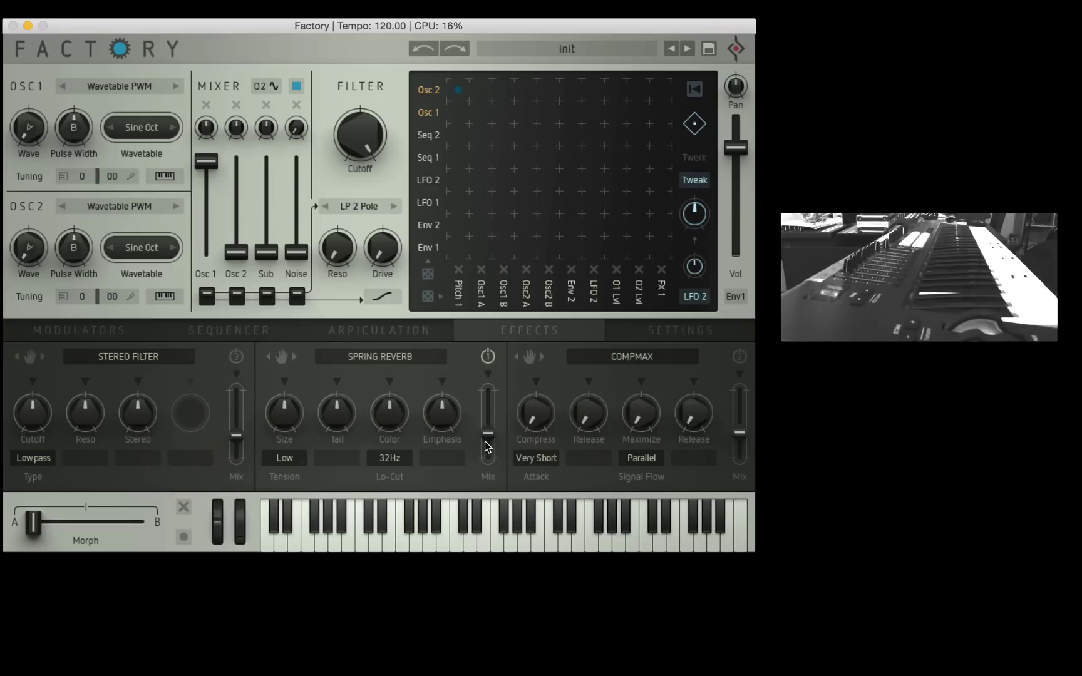
{"action": "left_click_drag", "start_coordinate": [491, 439], "coordinate": [490, 410]}
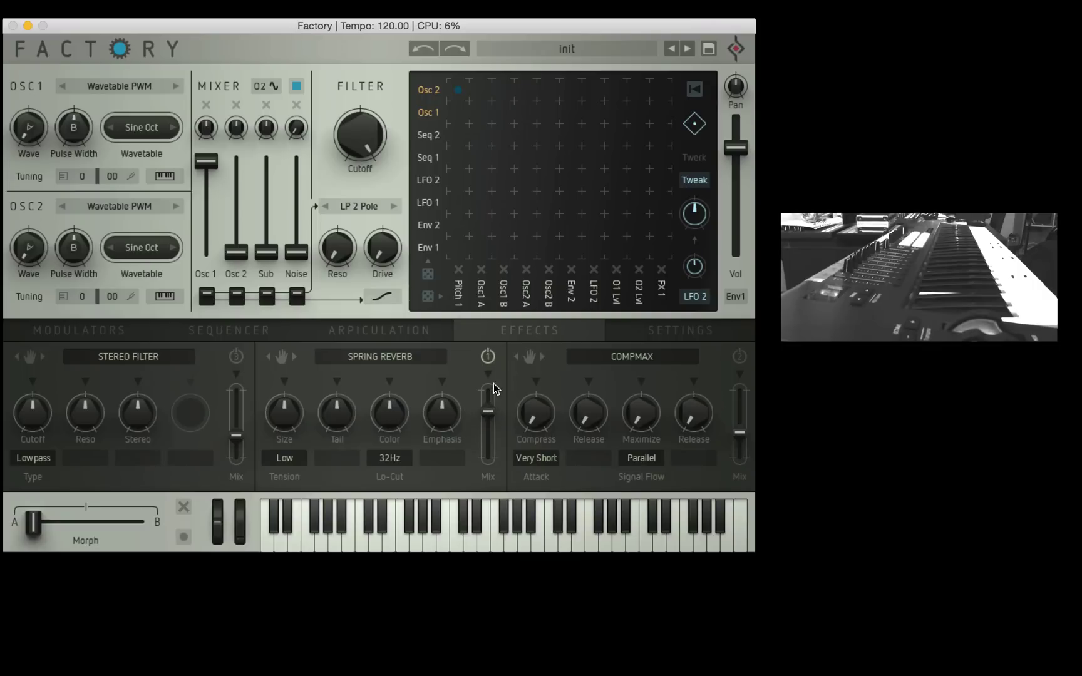
{"action": "mouse_move", "coordinate": [461, 106]}
{"action": "left_mouse_down"}
{"action": "mouse_move", "coordinate": [462, 80]}
{"action": "mouse_move", "coordinate": [463, 89]}
{"action": "left_mouse_up"}
Switch the mod matrix to Target mode and lower the Target amount knob.
{"action": "left_click", "coordinate": [695, 183]}
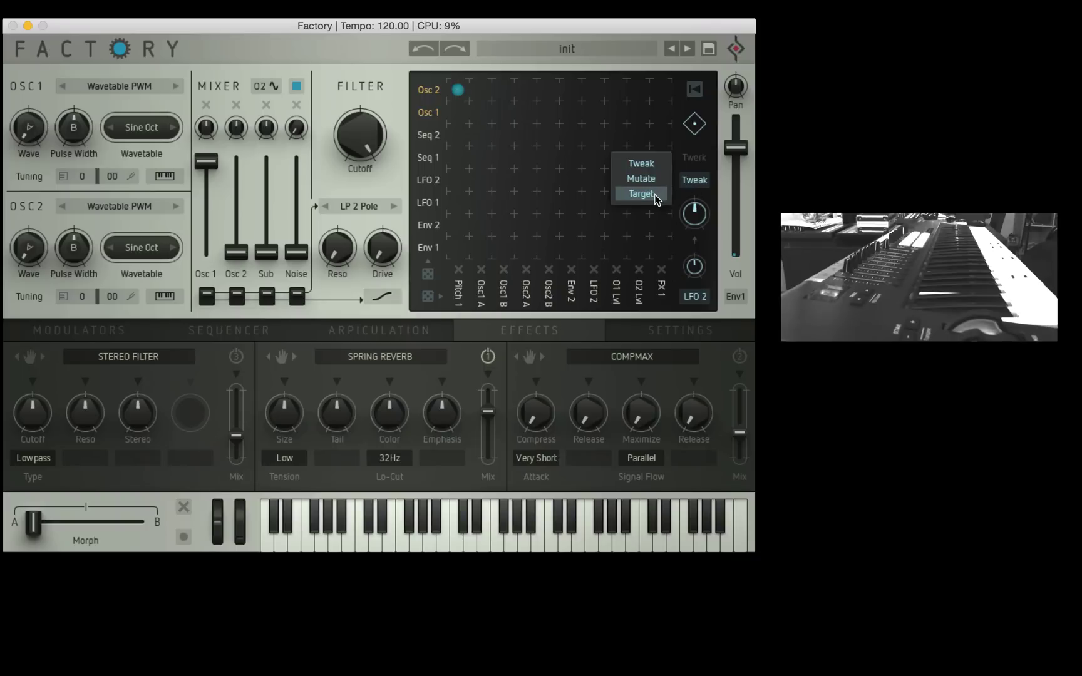
{"action": "left_click", "coordinate": [650, 194]}
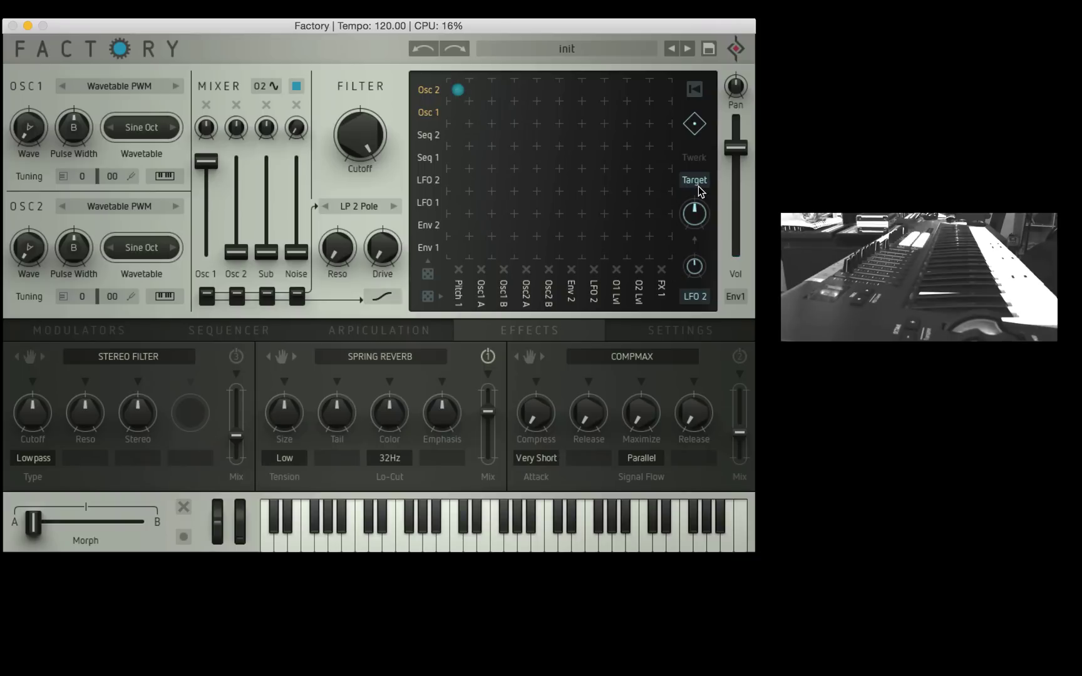
{"action": "left_click_drag", "start_coordinate": [694, 218], "coordinate": [696, 225]}
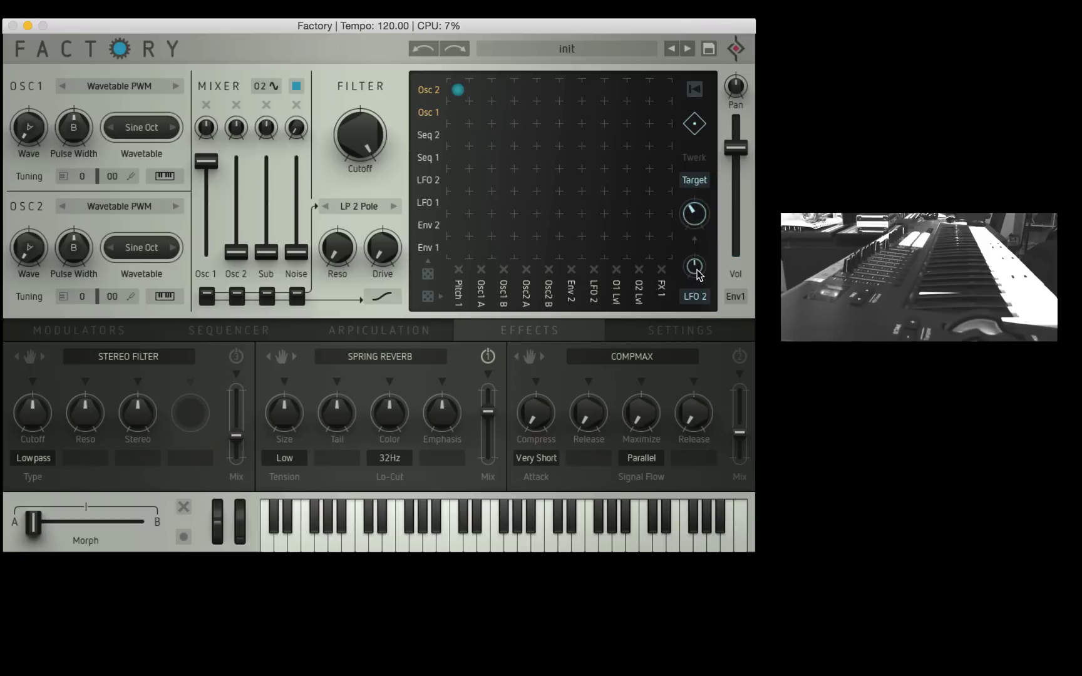
Keep LFO 2 as the modulator and adjust its Osc1 A modulation amount, ending lower.
{"action": "left_click", "coordinate": [695, 296]}
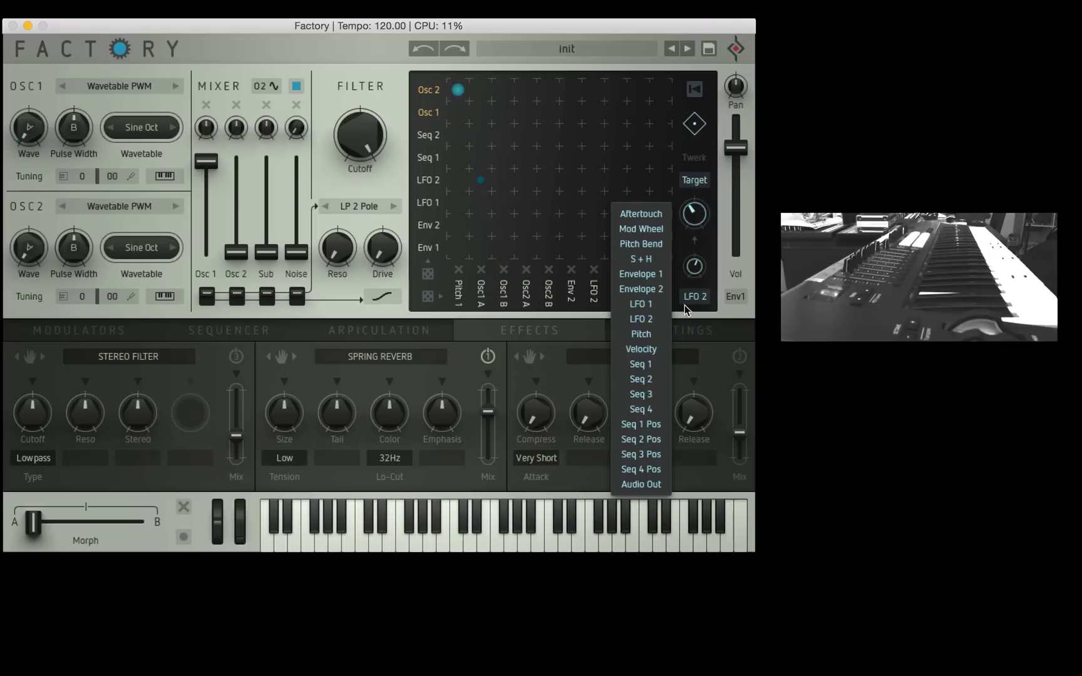
{"action": "left_click", "coordinate": [651, 318]}
{"action": "left_click_drag", "start_coordinate": [693, 270], "coordinate": [679, 260]}
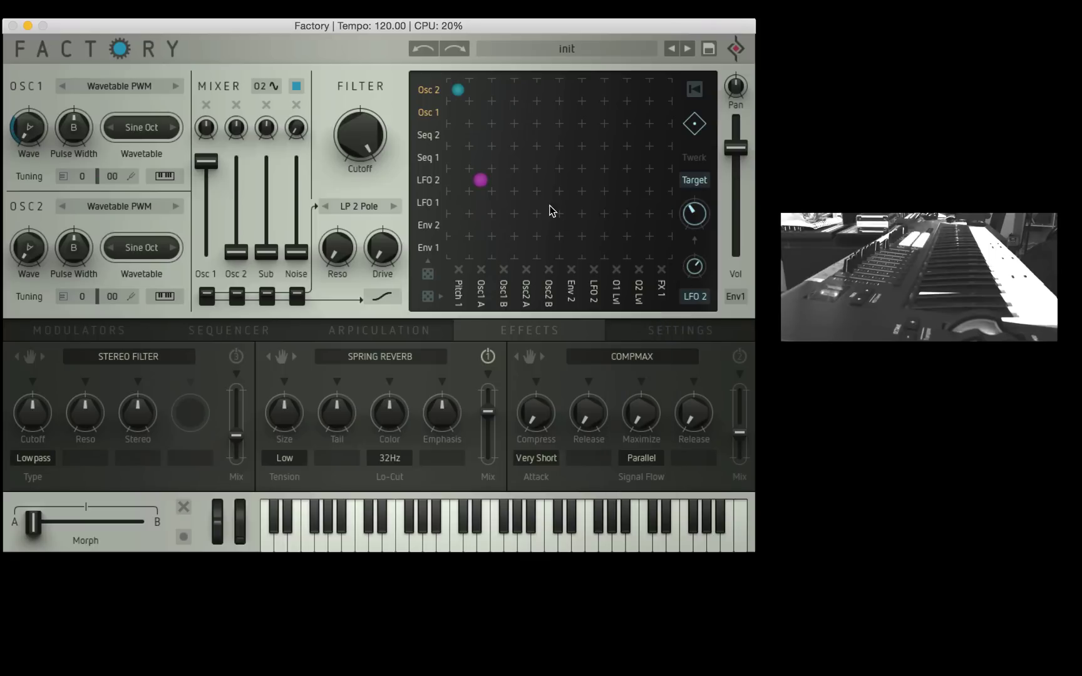
{"action": "left_click_drag", "start_coordinate": [696, 213], "coordinate": [694, 152]}
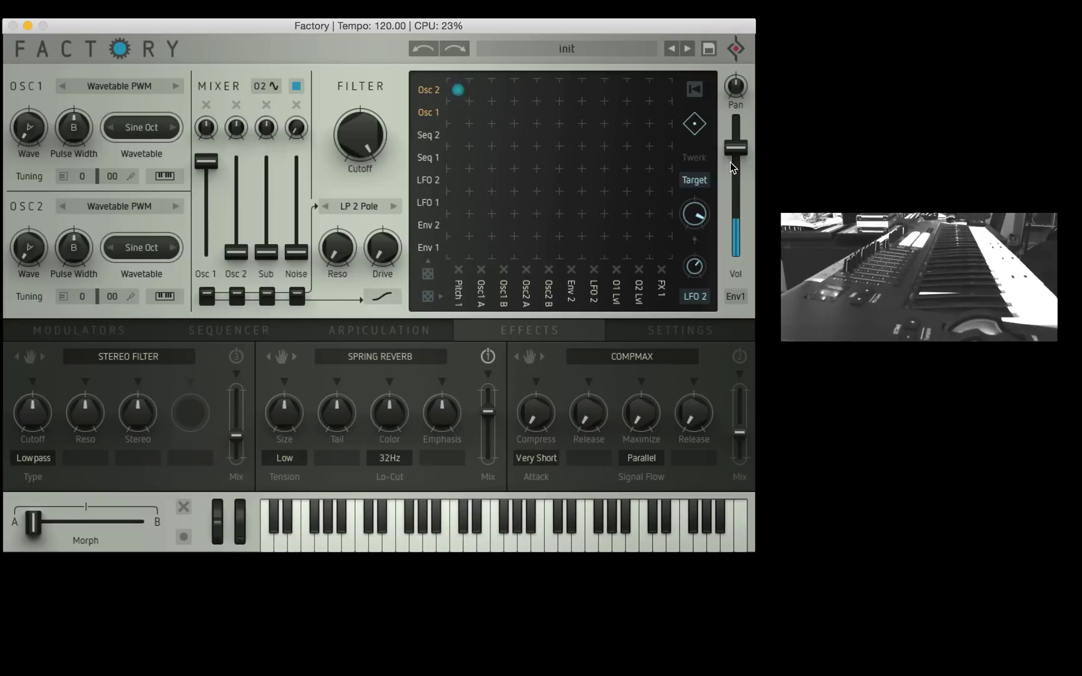
Replace LFO 2 with the Mod Wheel so the modulator source reads MW.
{"action": "left_click", "coordinate": [693, 298]}
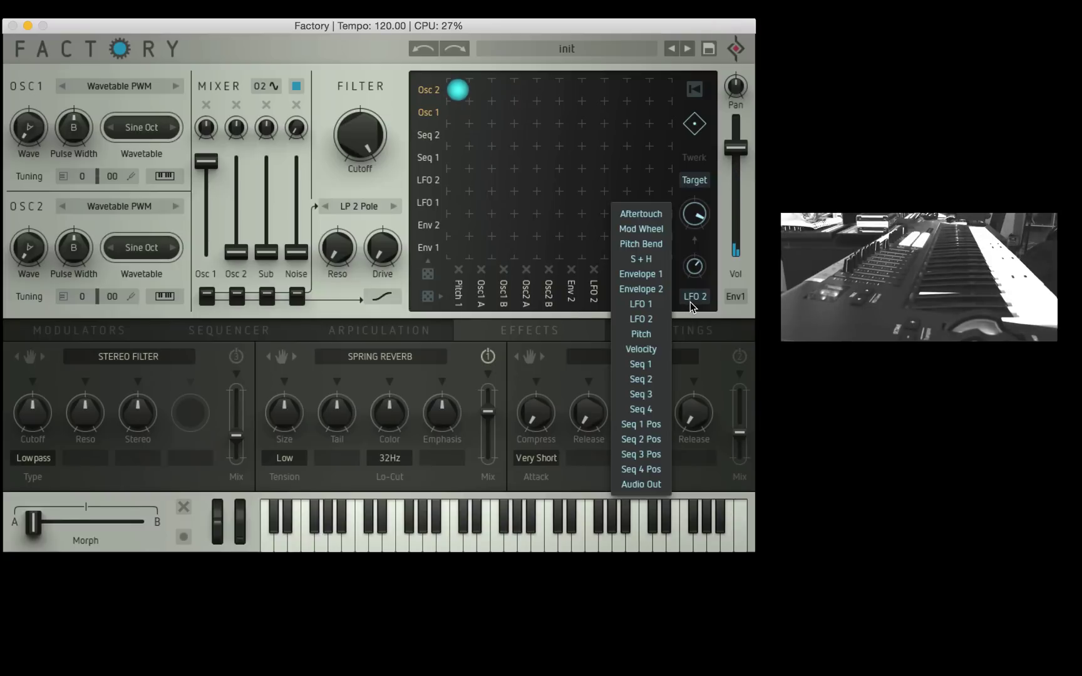
{"action": "left_click", "coordinate": [641, 229]}
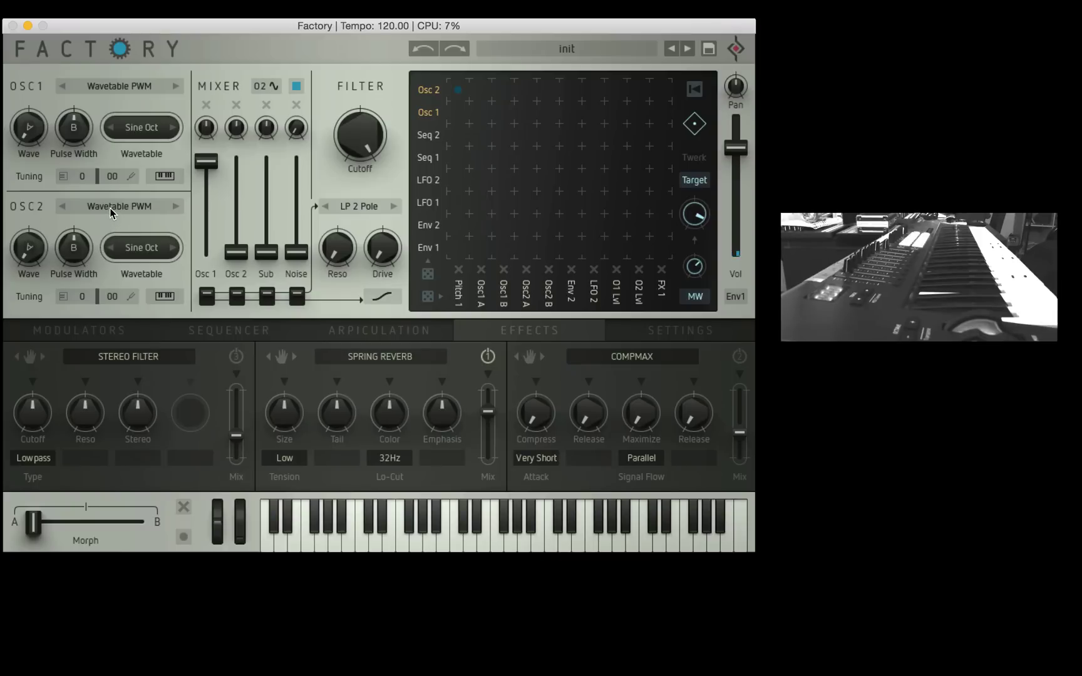
Raise Oscillator 2's Wave position and switch its model to Pulse Sync.
{"action": "left_click_drag", "start_coordinate": [36, 262], "coordinate": [25, 194]}
{"action": "left_click", "coordinate": [127, 207]}
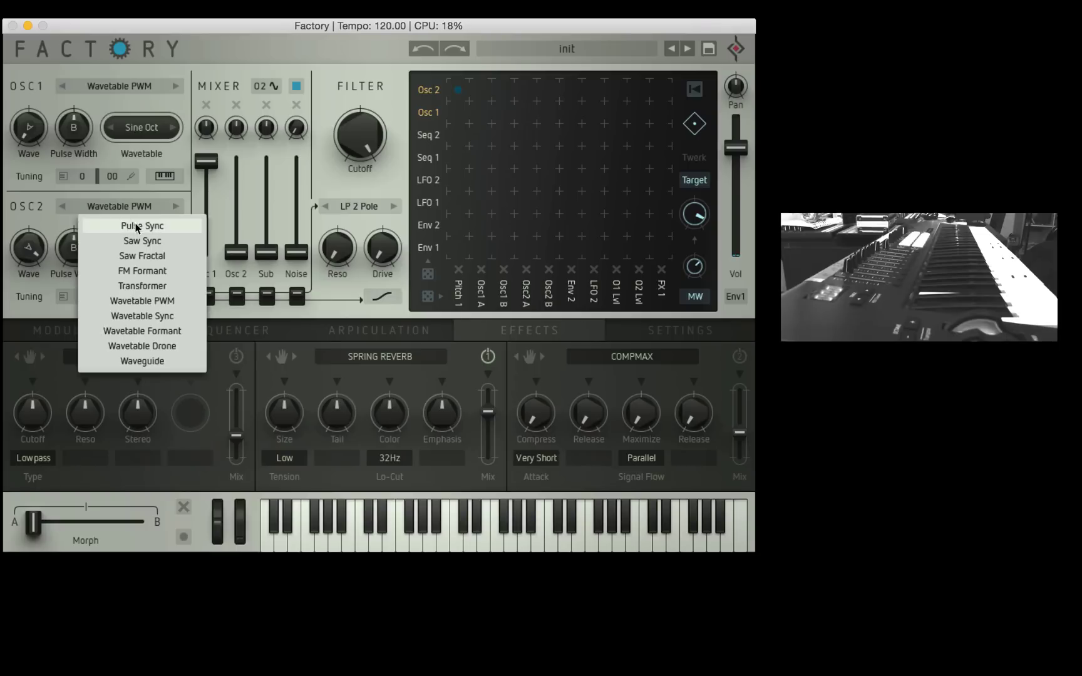
{"action": "left_click", "coordinate": [144, 226]}
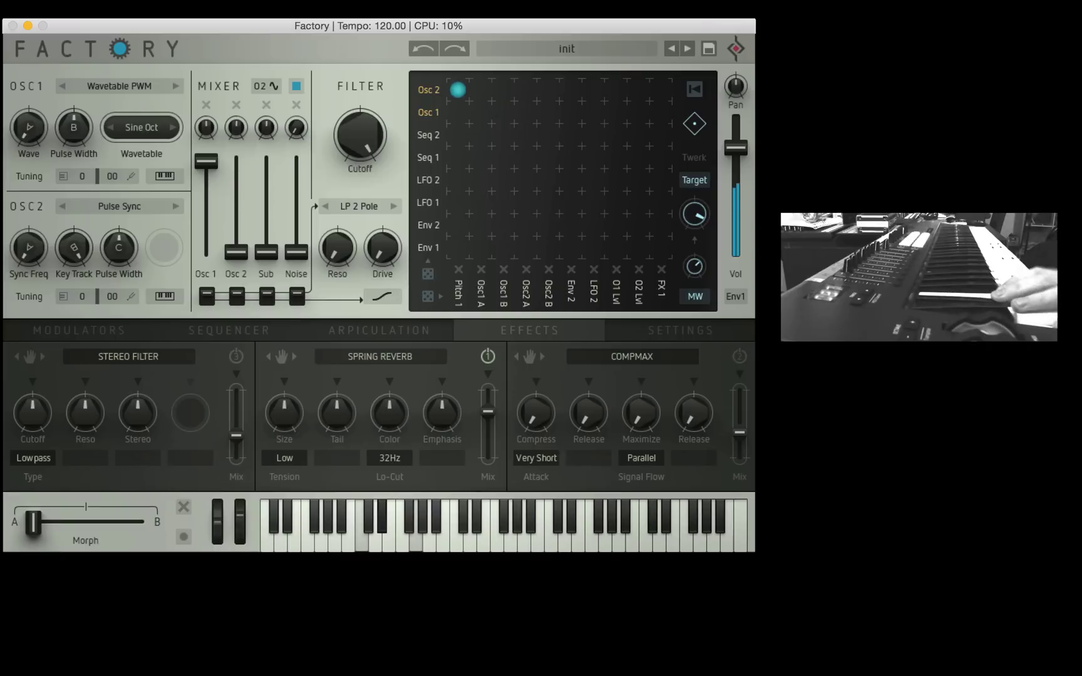
Adjust Oscillator 2's Sync Freq, finally leaving it well below its starting point.
{"action": "left_click_drag", "start_coordinate": [29, 246], "coordinate": [26, 212]}
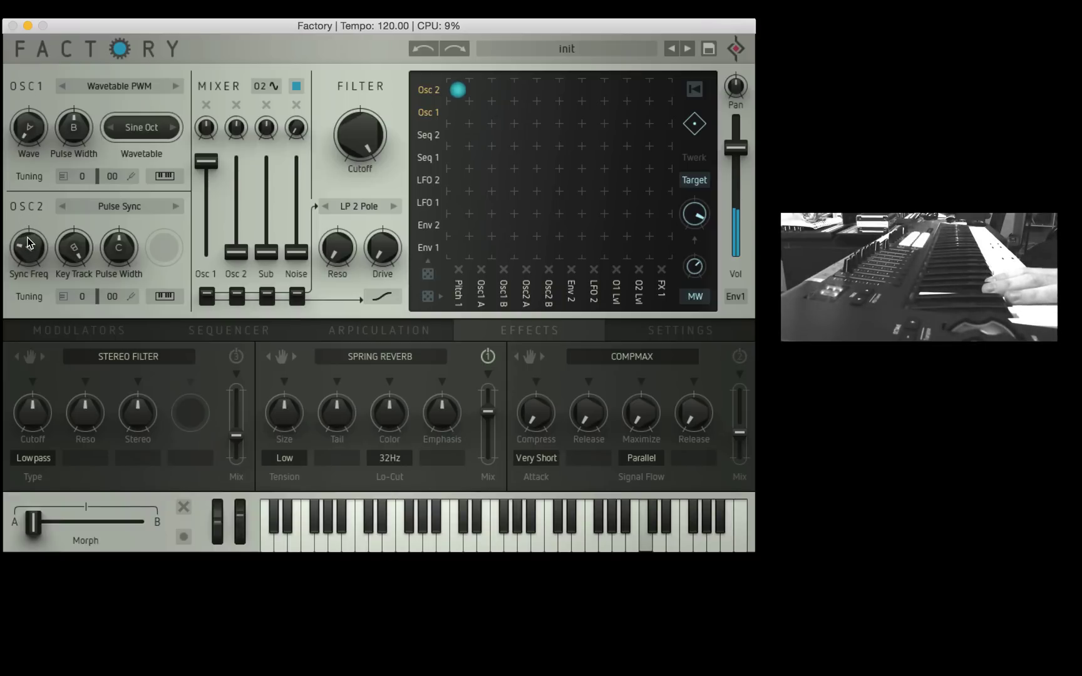
{"action": "left_click_drag", "start_coordinate": [28, 244], "coordinate": [35, 263]}
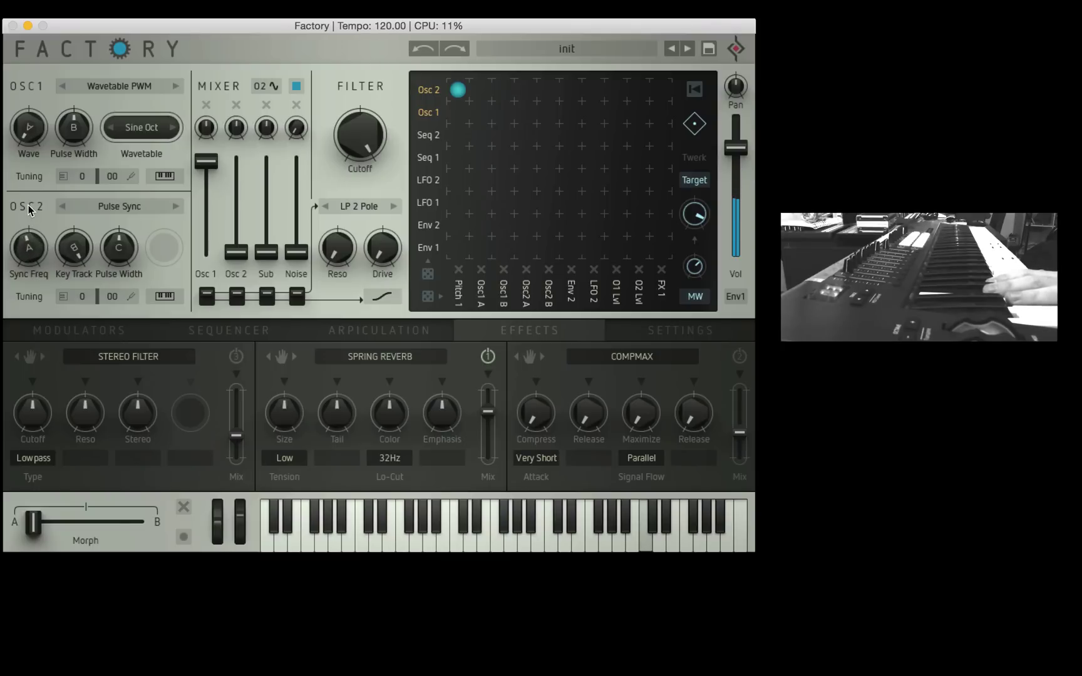
{"action": "left_click_drag", "start_coordinate": [28, 230], "coordinate": [29, 246]}
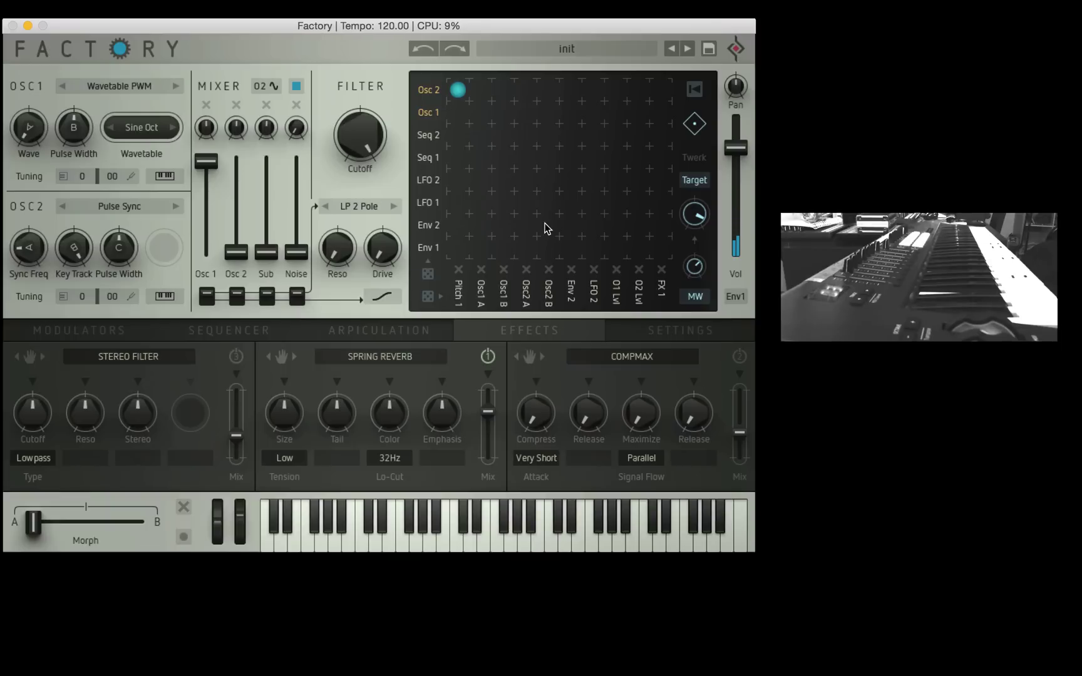
Set the second matrix column to Osc2 A, route LFO 1 to it, and show the Modulators page.
{"action": "left_click", "coordinate": [476, 297]}
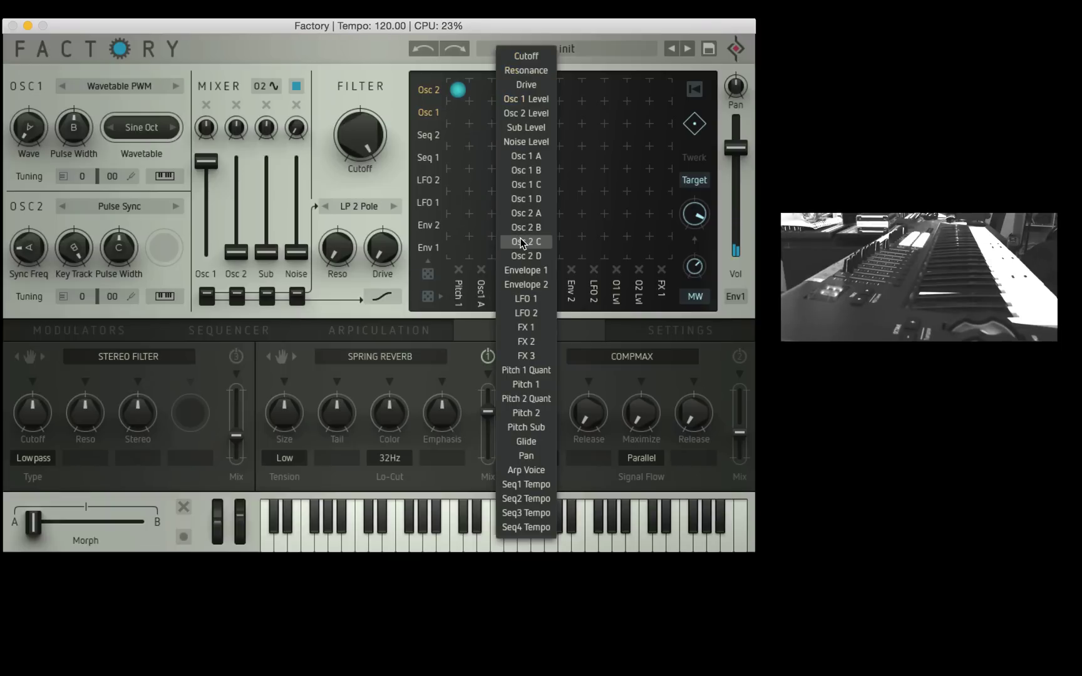
{"action": "left_click", "coordinate": [537, 214]}
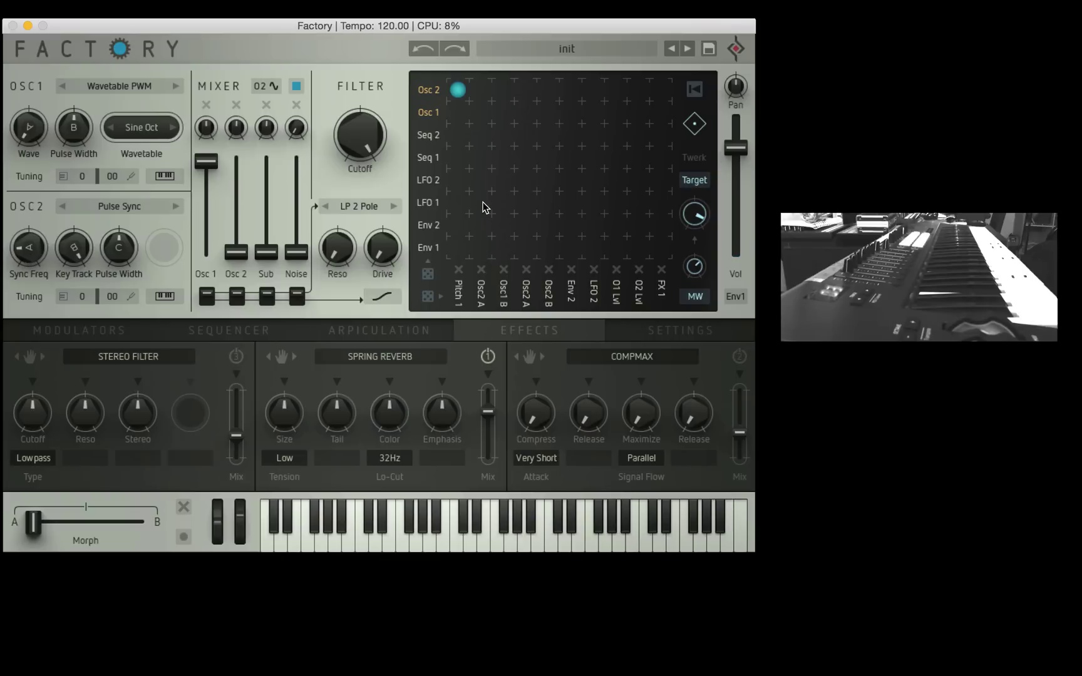
{"action": "left_click_drag", "start_coordinate": [482, 201], "coordinate": [485, 197]}
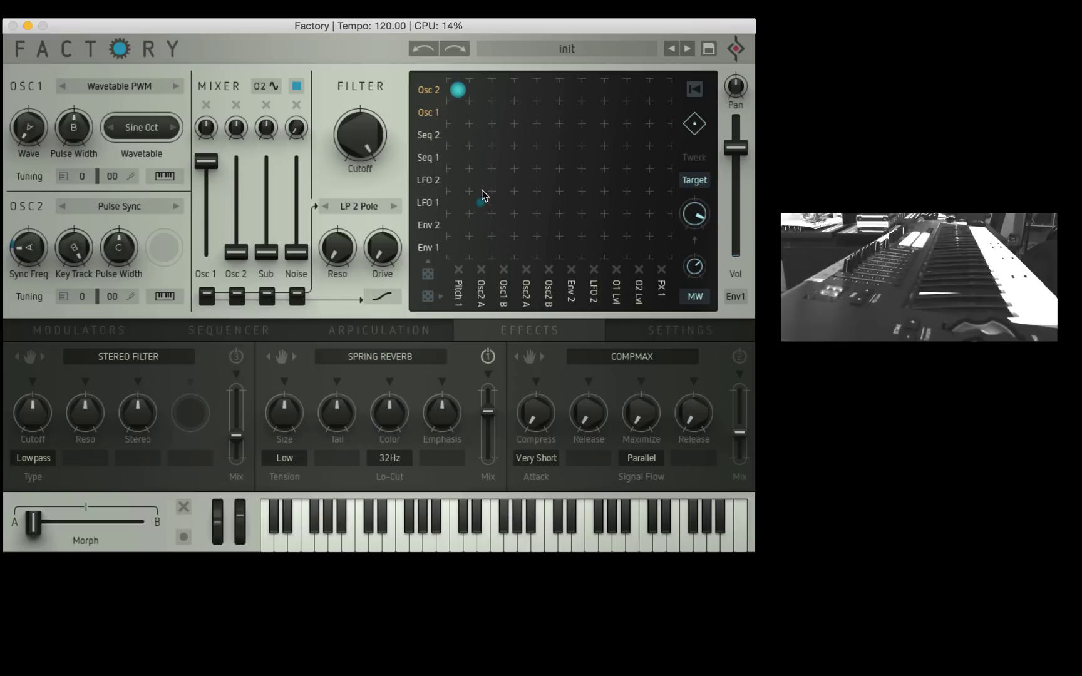
{"action": "left_click", "coordinate": [86, 332]}
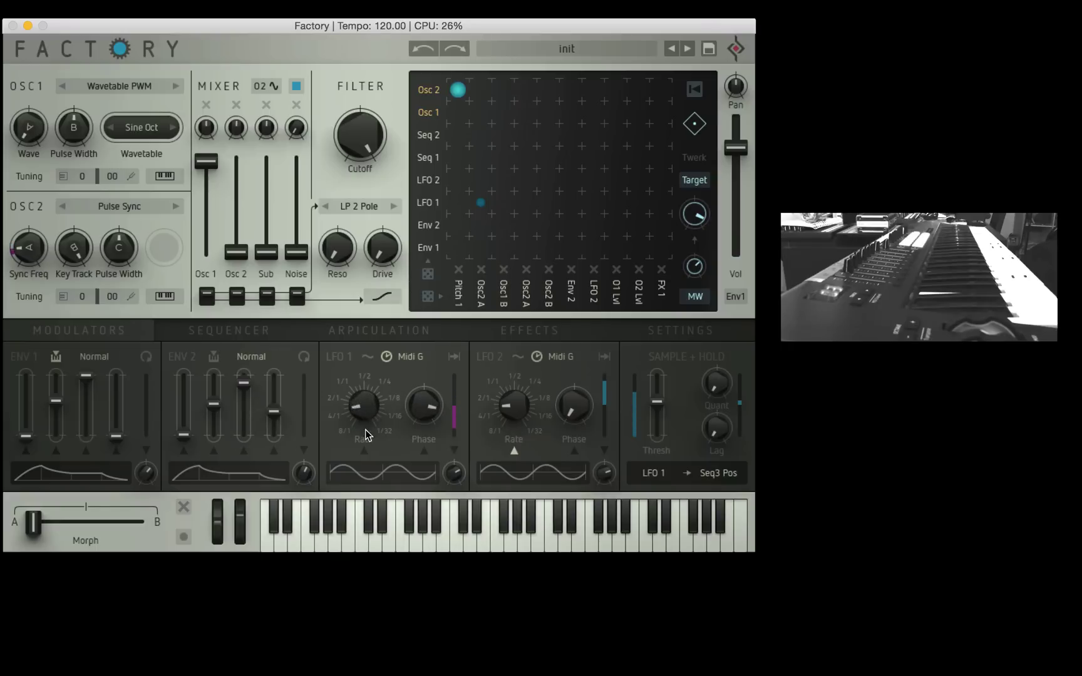
Turn the LFO 1 Rate knob slightly counter-clockwise to slow it.
{"action": "left_click_drag", "start_coordinate": [367, 435], "coordinate": [368, 444]}
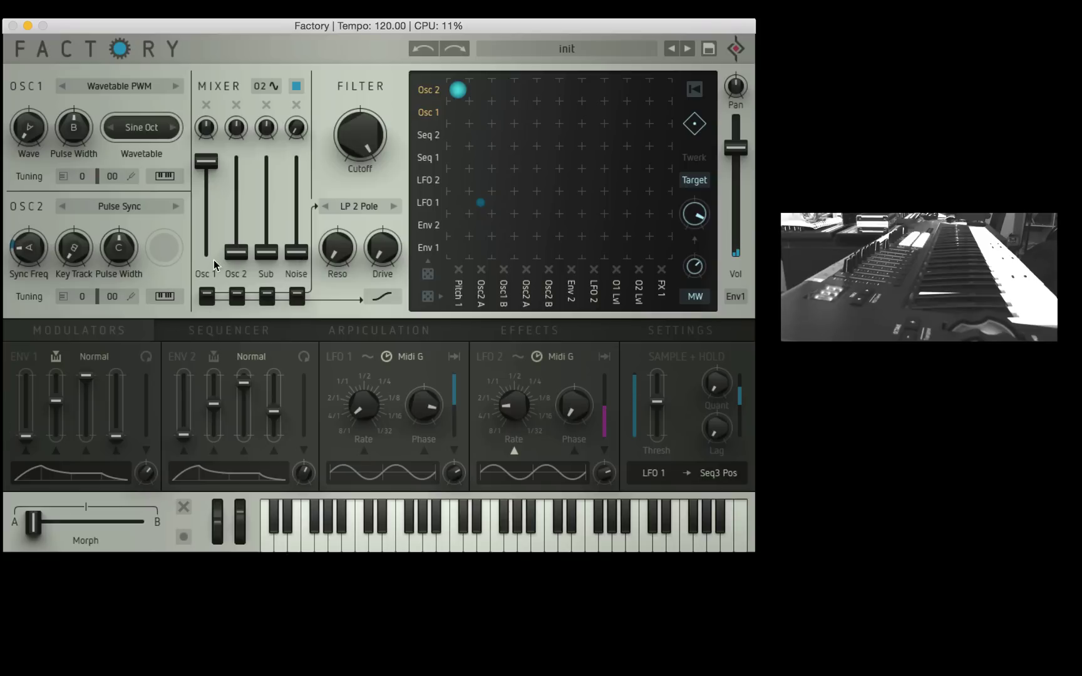
Push the Oscillator 2 mixer fader up in two stages for a louder Osc 2.
{"action": "left_click_drag", "start_coordinate": [235, 258], "coordinate": [238, 245]}
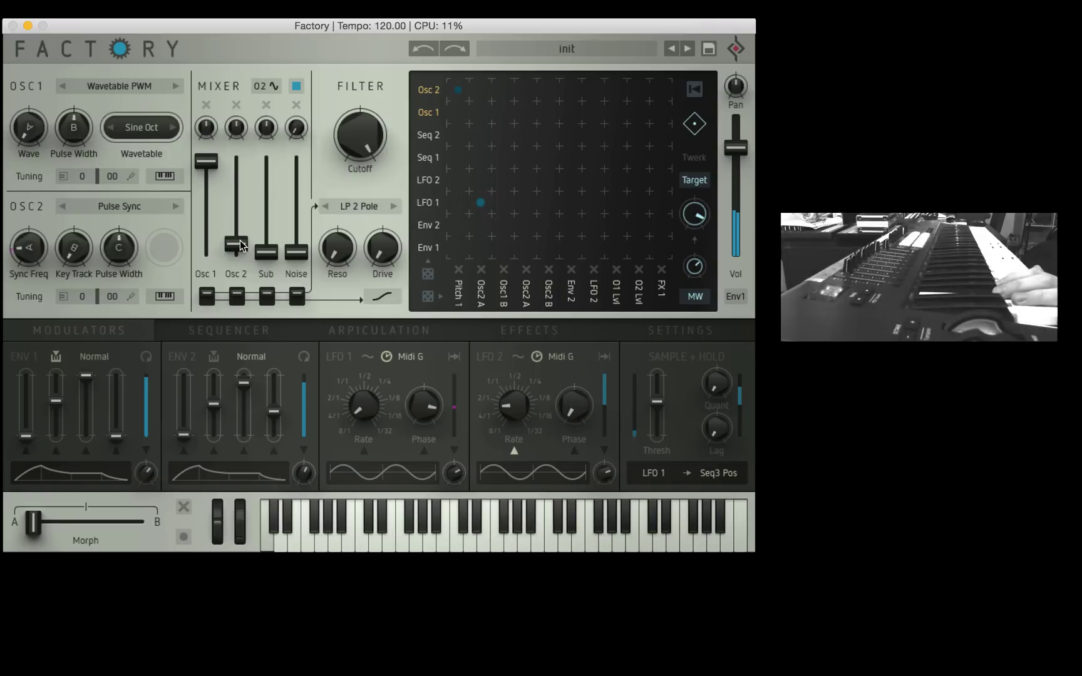
{"action": "left_click_drag", "start_coordinate": [237, 244], "coordinate": [241, 225]}
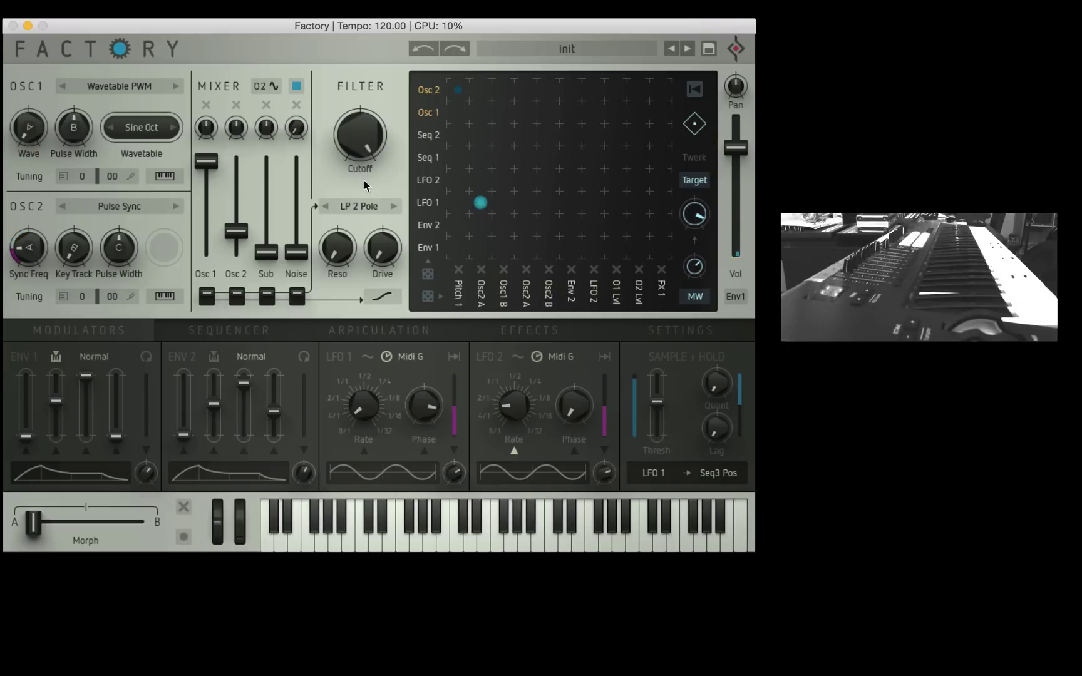
Turn cutoff down, add a large Velocity-to-Cutoff routing via Seq 2 row, and nudge Reso and Drive up.
{"action": "left_click_drag", "start_coordinate": [363, 133], "coordinate": [363, 314]}
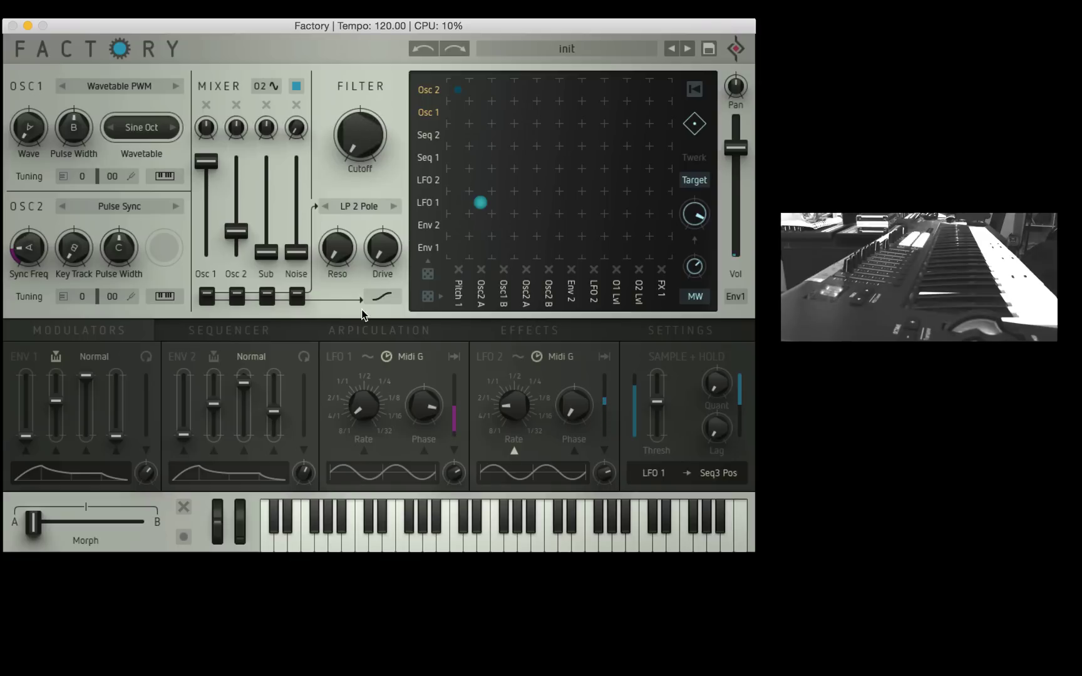
{"action": "left_click", "coordinate": [428, 139]}
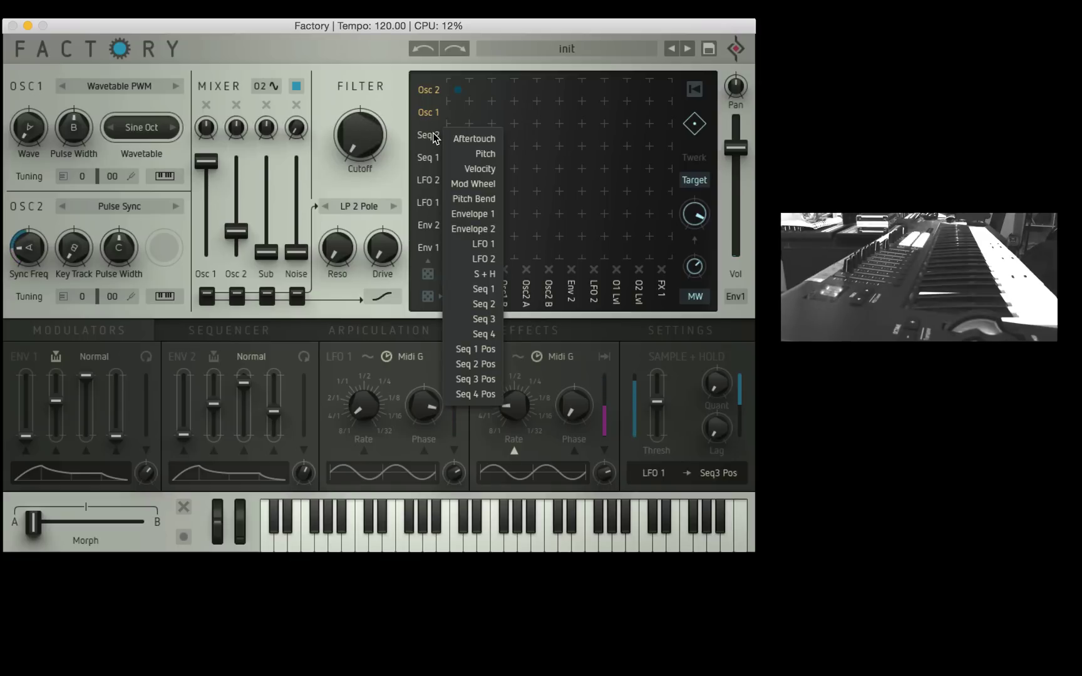
{"action": "left_click", "coordinate": [476, 168]}
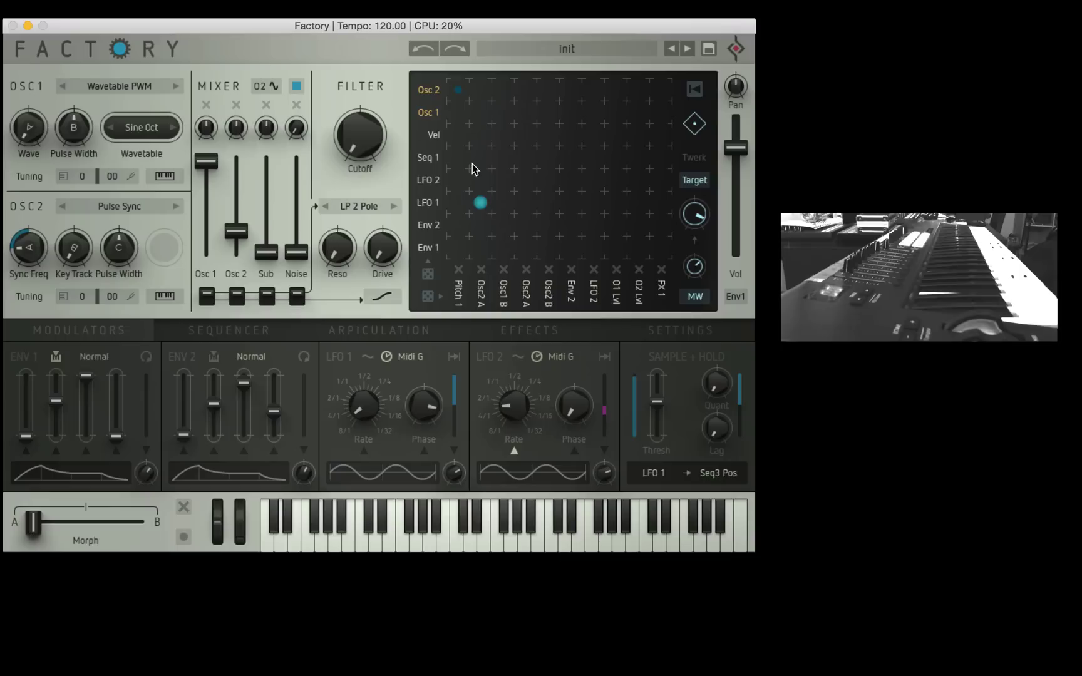
{"action": "left_click", "coordinate": [520, 311]}
{"action": "left_click", "coordinate": [545, 55]}
{"action": "left_click_drag", "start_coordinate": [507, 137], "coordinate": [506, 44]}
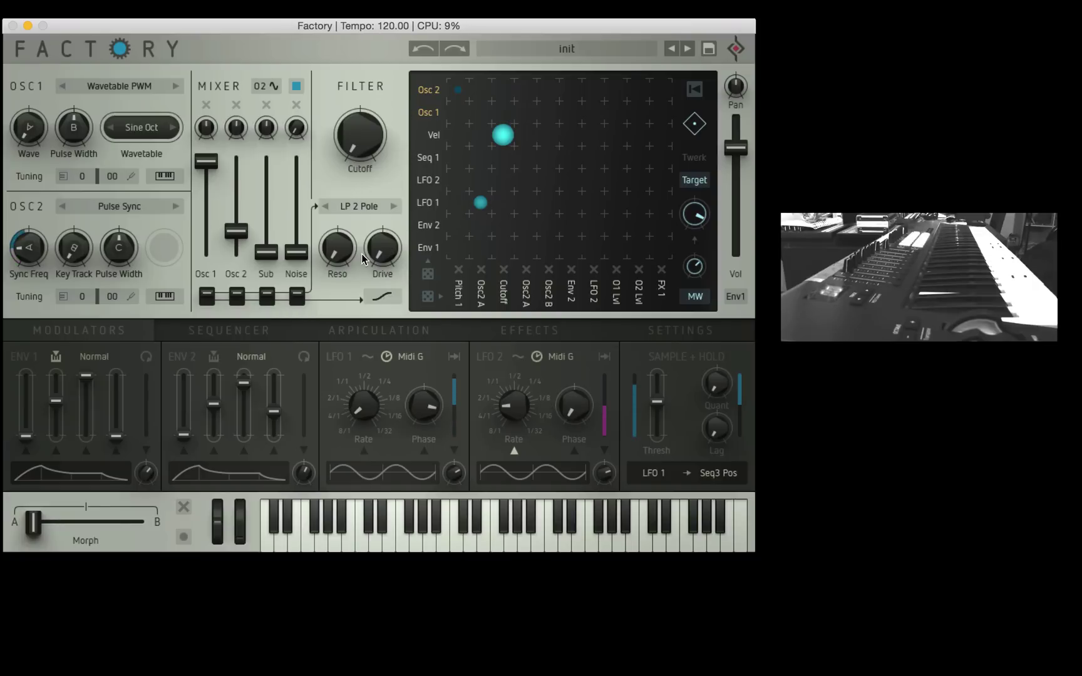
{"action": "left_click_drag", "start_coordinate": [336, 249], "coordinate": [320, 220]}
{"action": "left_click_drag", "start_coordinate": [384, 256], "coordinate": [373, 239]}
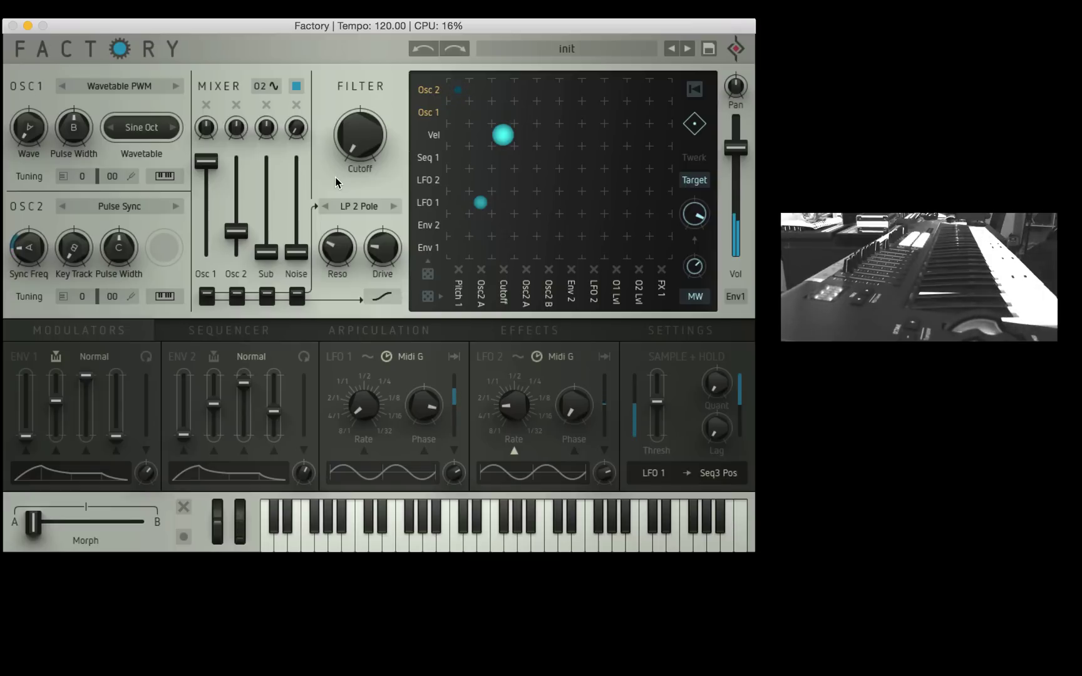
Set the Seq 1 matrix row source to Mod Wheel and show the Effects page.
{"action": "left_click", "coordinate": [427, 164]}
{"action": "left_click", "coordinate": [452, 209]}
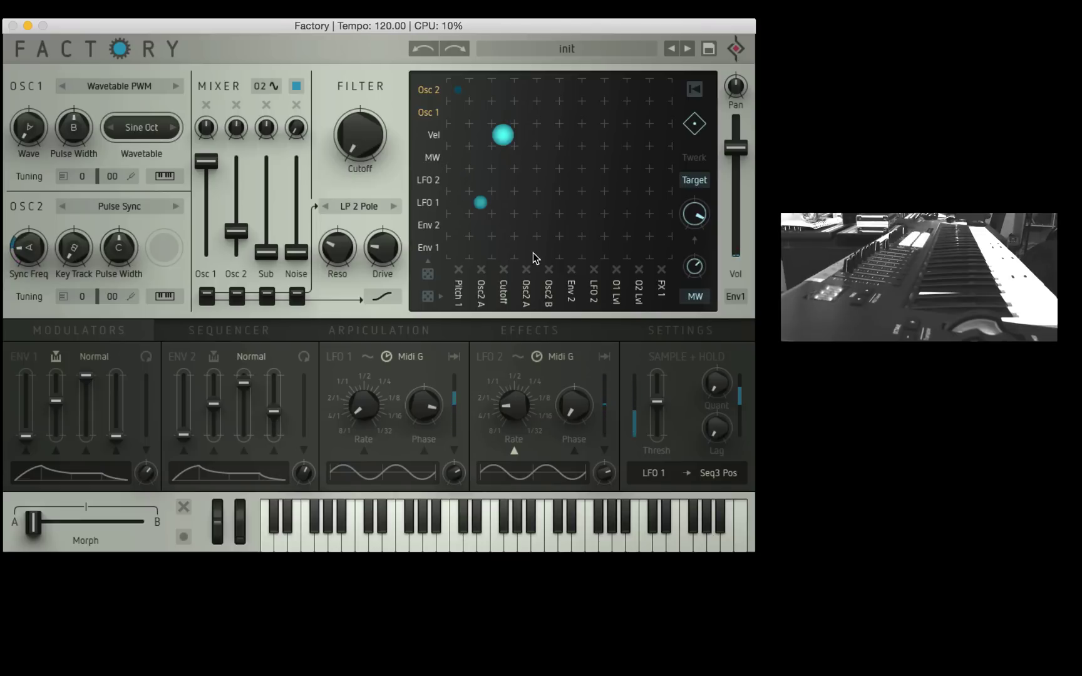
{"action": "left_click", "coordinate": [532, 332]}
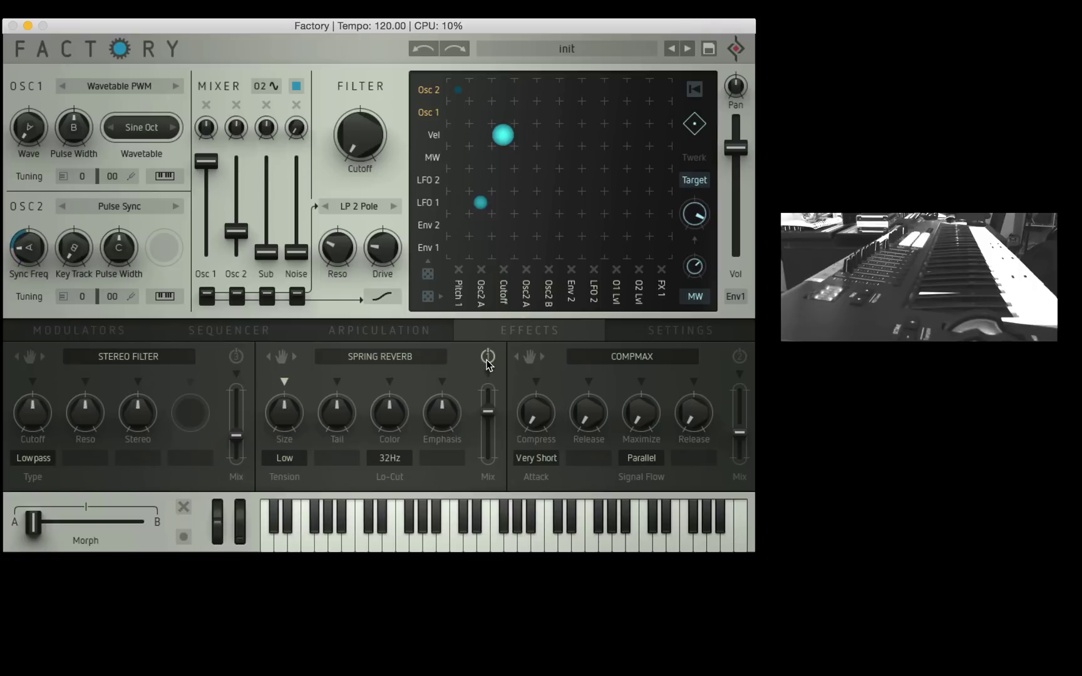
Route the mod wheel to FX 1 through the Osc2 B column and link FX 1 to Spring Reverb Color.
{"action": "left_click", "coordinate": [549, 298]}
{"action": "left_click", "coordinate": [601, 328]}
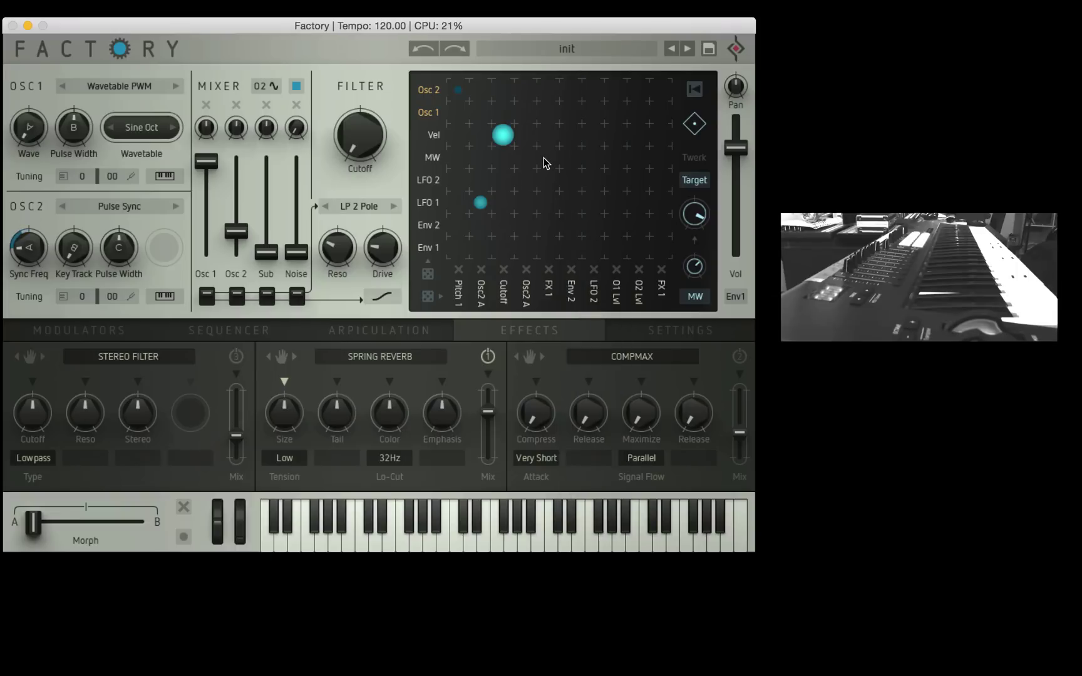
{"action": "left_click_drag", "start_coordinate": [545, 153], "coordinate": [545, 130]}
{"action": "left_click", "coordinate": [389, 382]}
Set the Osc 1 matrix row to Noise and give Noise a small amount on Cutoff.
{"action": "left_click", "coordinate": [429, 113]}
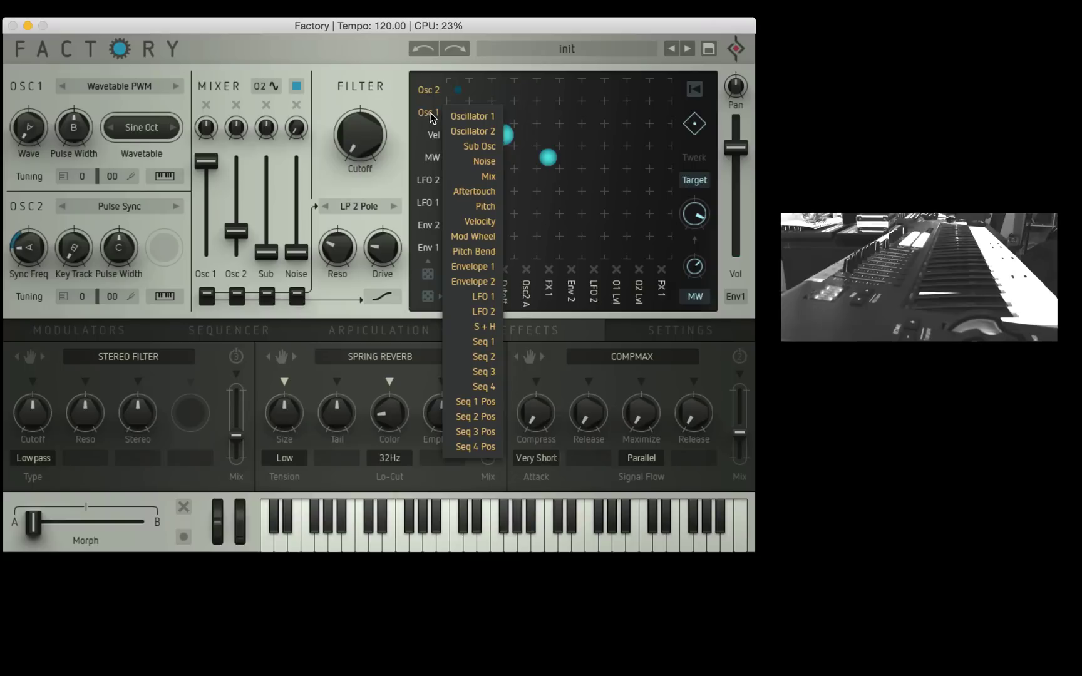
{"action": "left_click", "coordinate": [487, 162]}
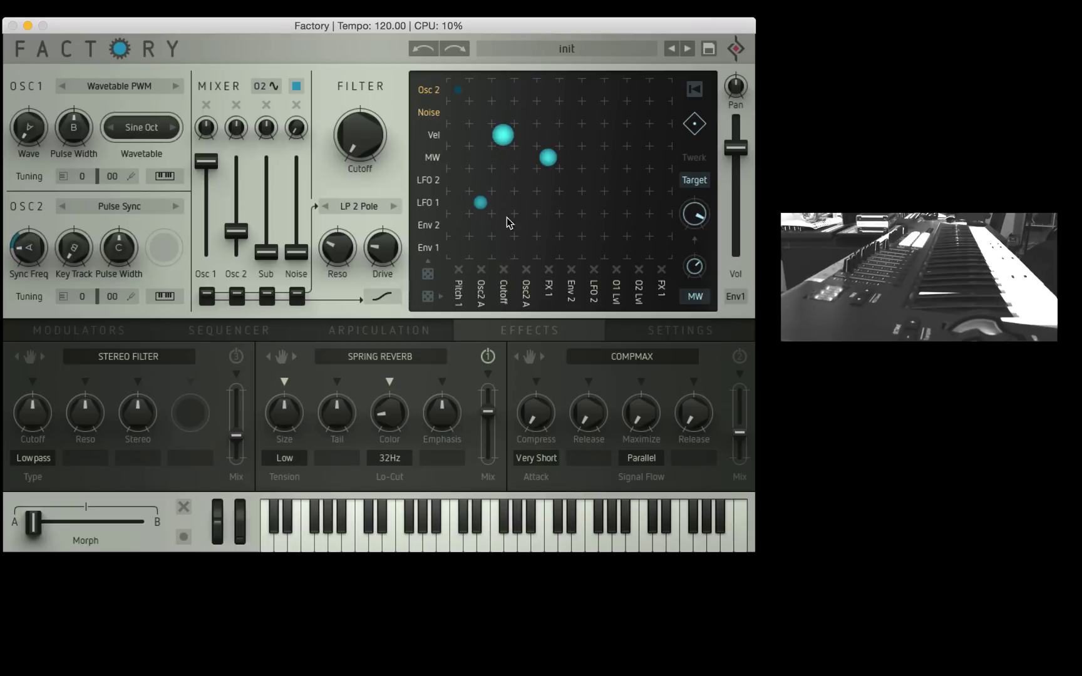
{"action": "left_click", "coordinate": [503, 112]}
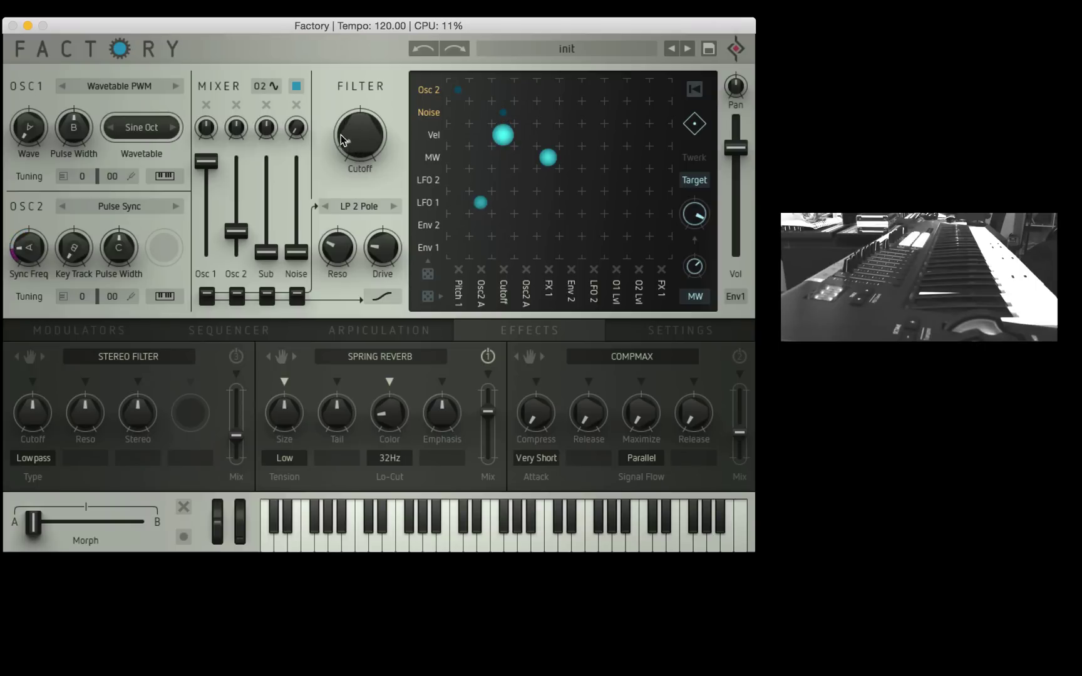
{"action": "left_click_drag", "start_coordinate": [507, 113], "coordinate": [507, 106]}
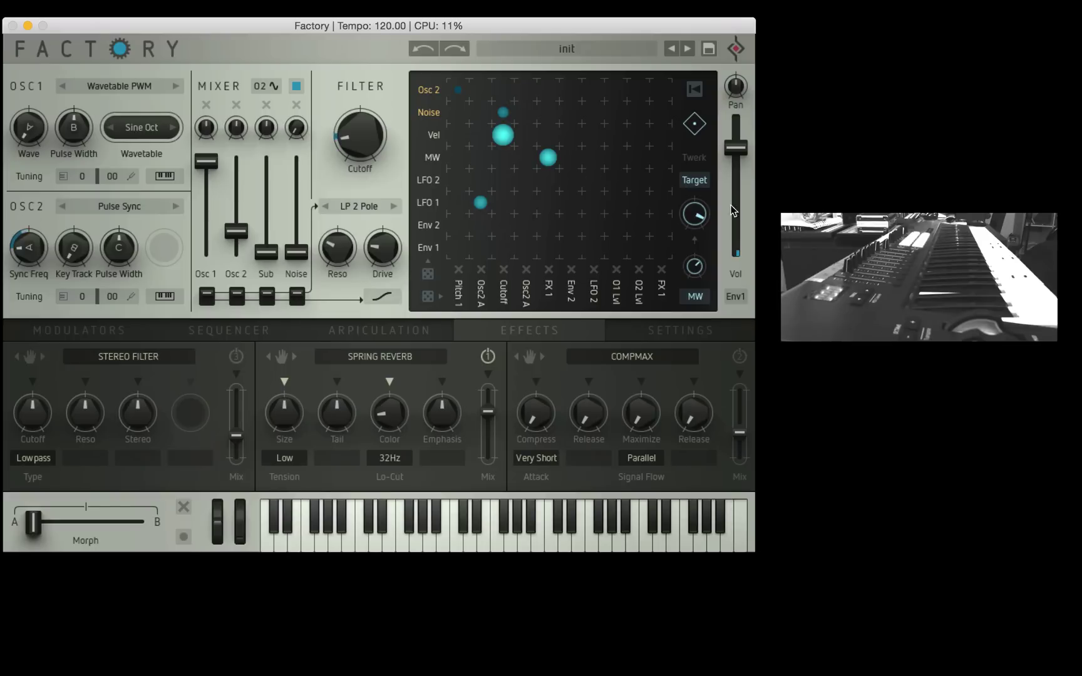
Change the matrix mode from Target to Tweak with the tweak knob at 12 o'clock.
{"action": "left_click", "coordinate": [691, 180]}
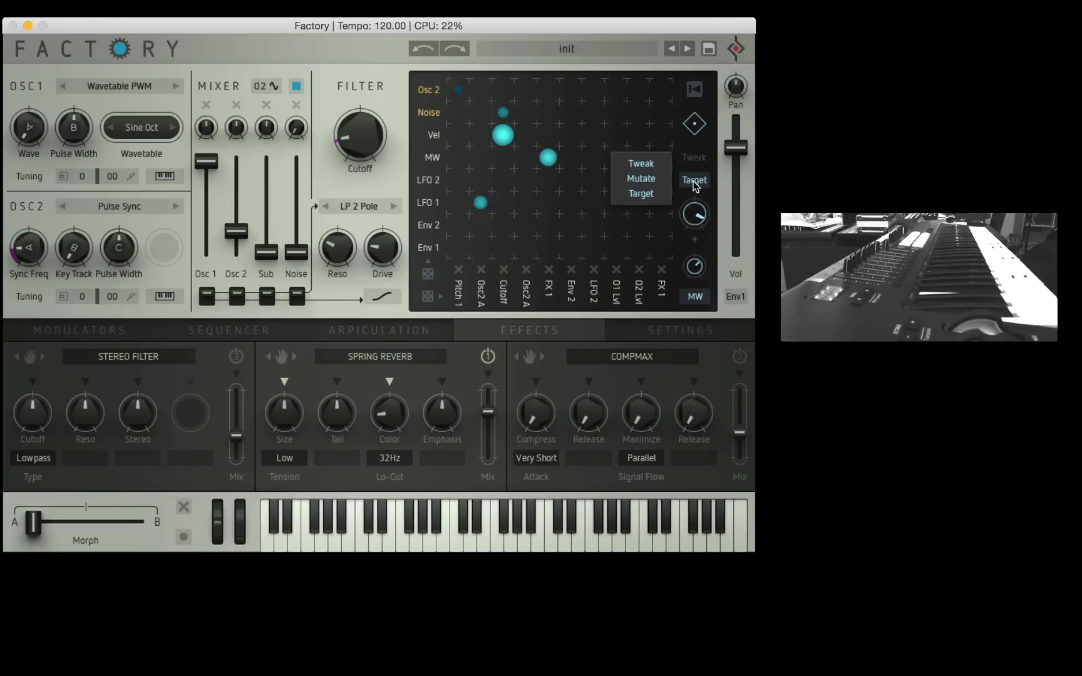
{"action": "left_click", "coordinate": [640, 163]}
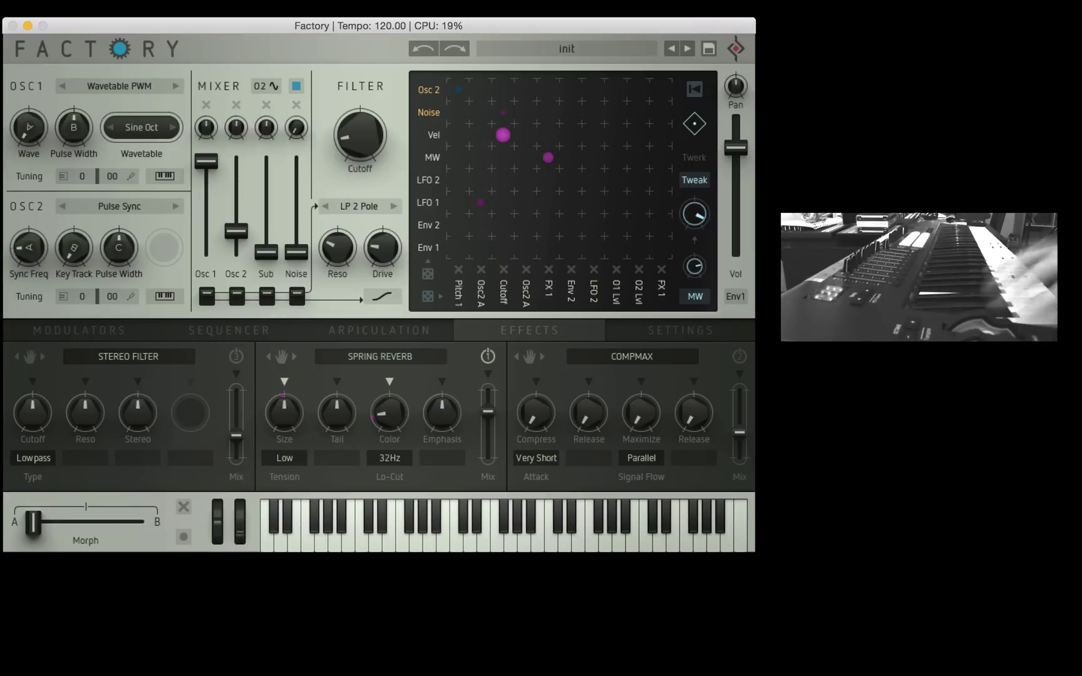
{"action": "left_click_drag", "start_coordinate": [708, 213], "coordinate": [699, 229]}
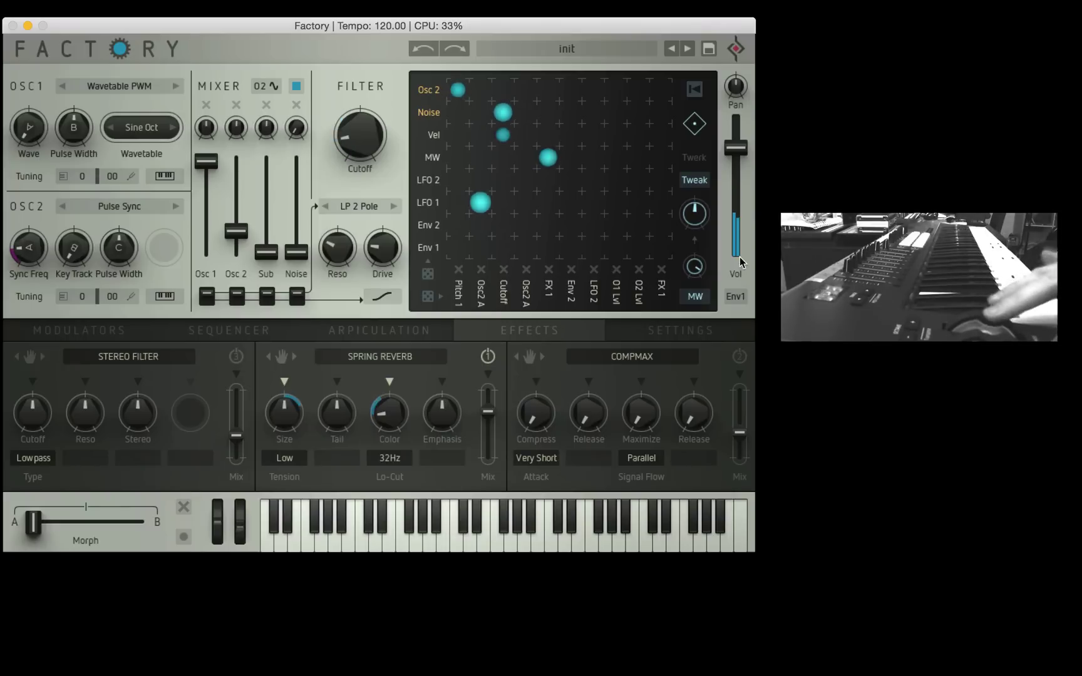
Swap Spring Reverb for Whiteverb and raise its Mix slider to about halfway.
{"action": "left_click", "coordinate": [394, 362]}
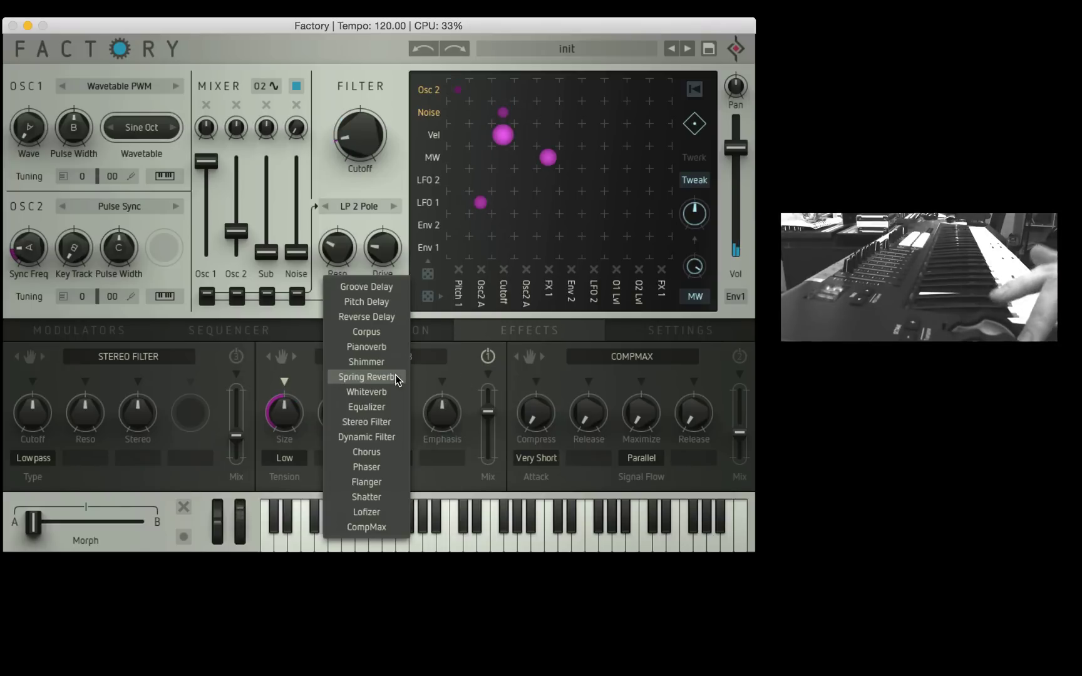
{"action": "left_click", "coordinate": [394, 392]}
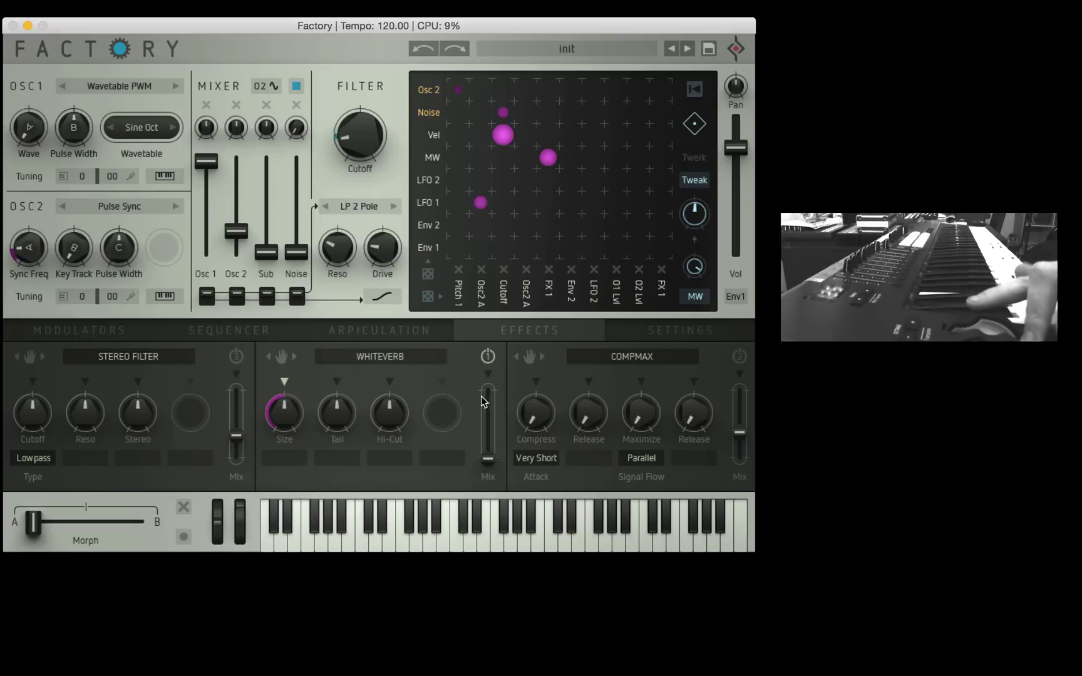
{"action": "left_click_drag", "start_coordinate": [489, 458], "coordinate": [494, 380]}
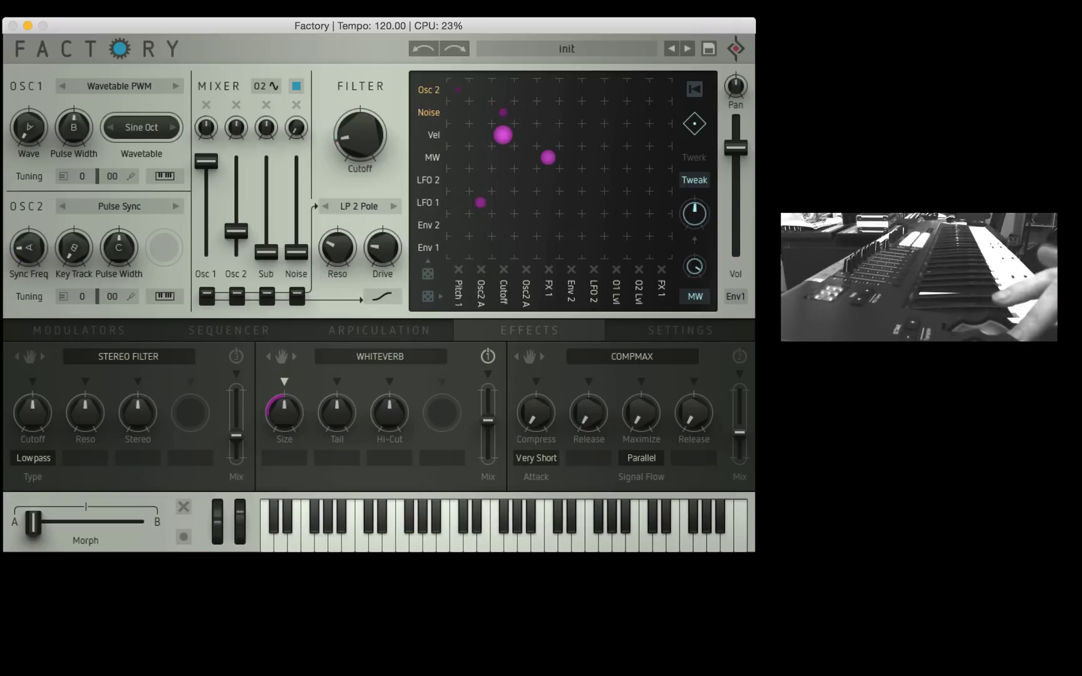
Change the matrix mode from Tweak to Mutate and turn the mutate amount down.
{"action": "left_click", "coordinate": [695, 184]}
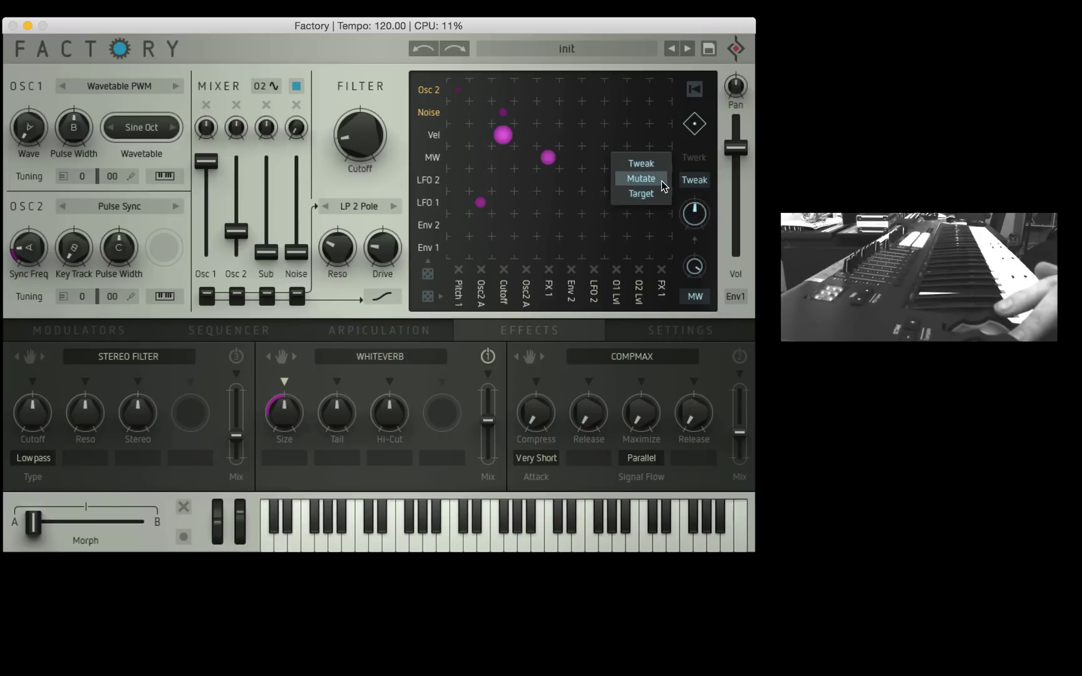
{"action": "left_click", "coordinate": [661, 181]}
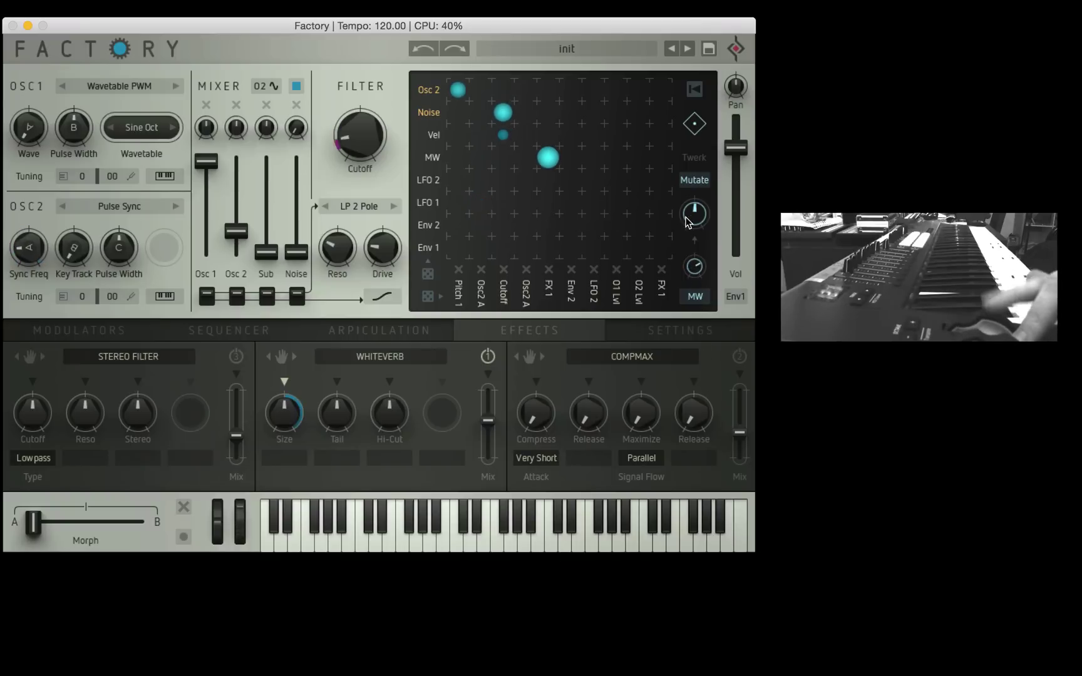
{"action": "left_click_drag", "start_coordinate": [687, 221], "coordinate": [692, 249]}
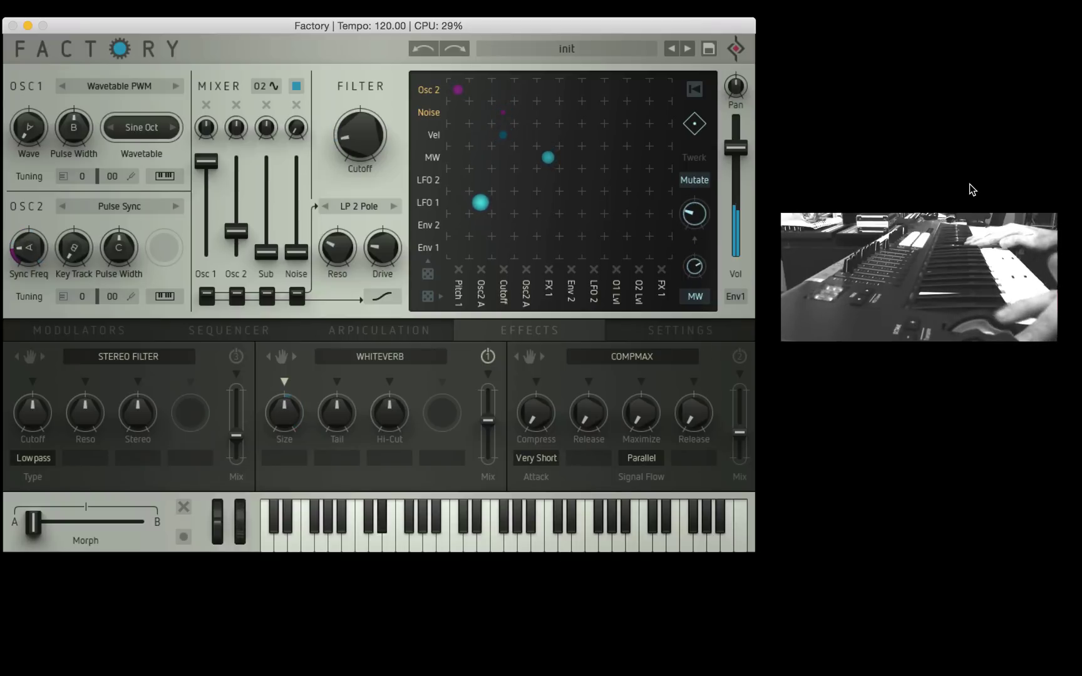